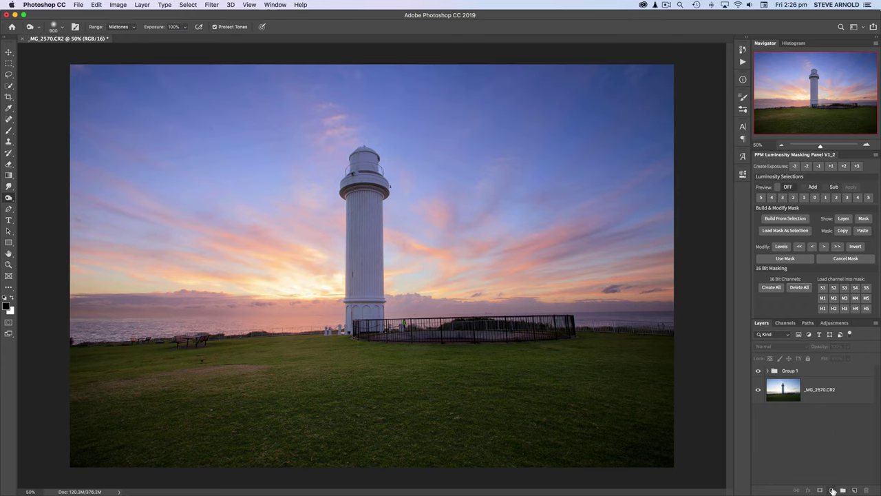
Step: Add a Curves adjustment layer and brighten the midtones with a curve point at input 126, output 155
left_click(833, 491)
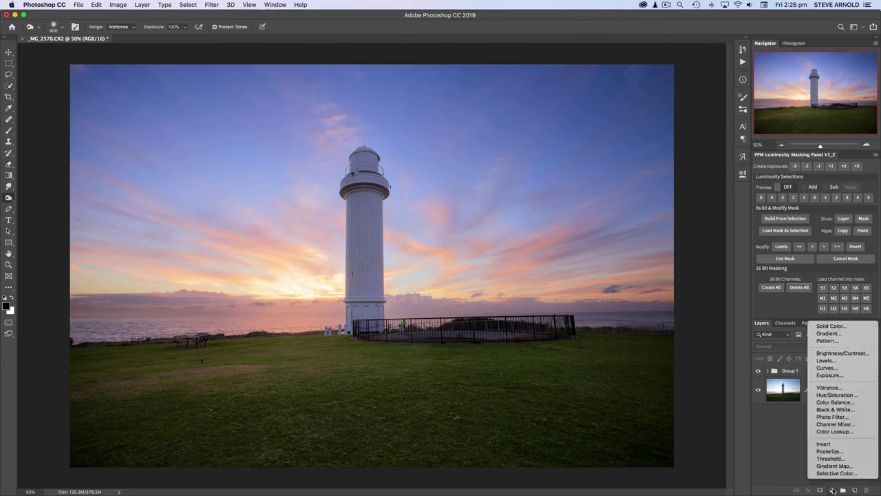
left_click(841, 369)
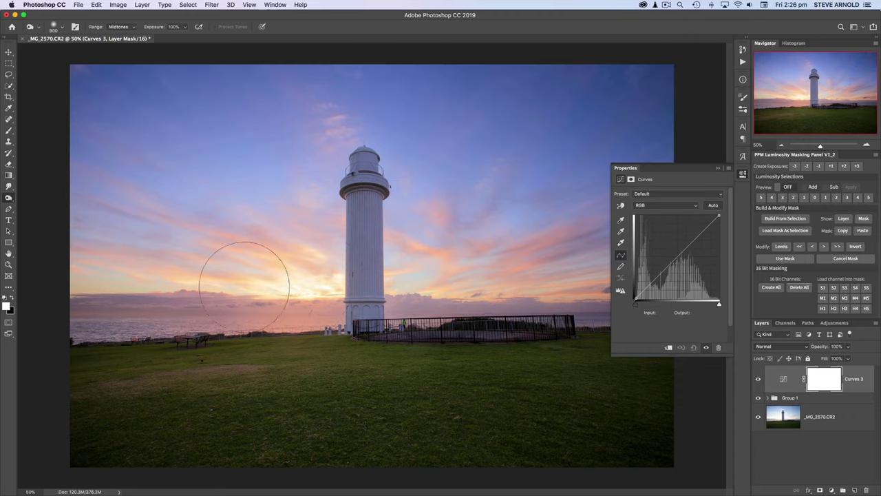
left_click(677, 257)
left_click_drag(677, 257, 677, 248)
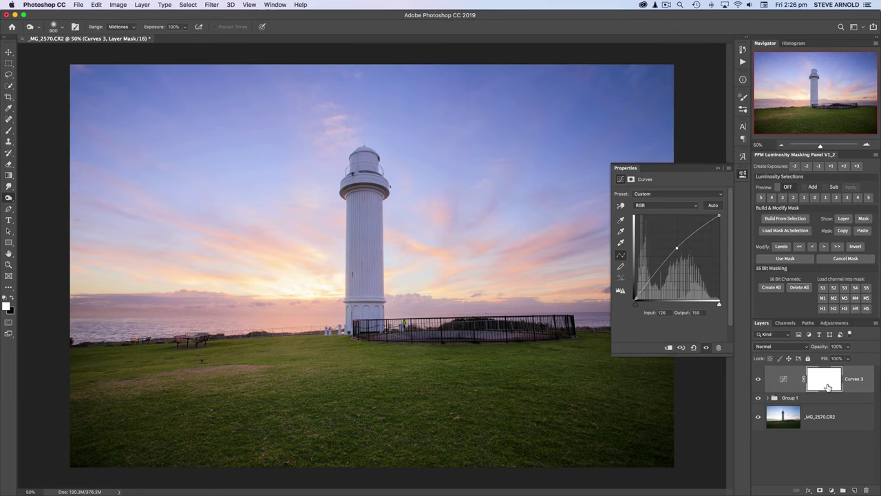
Step: Hide the Curves 3 layer, load the RGB composite's luminosity as a selection and save it as a new channel
left_click(759, 380)
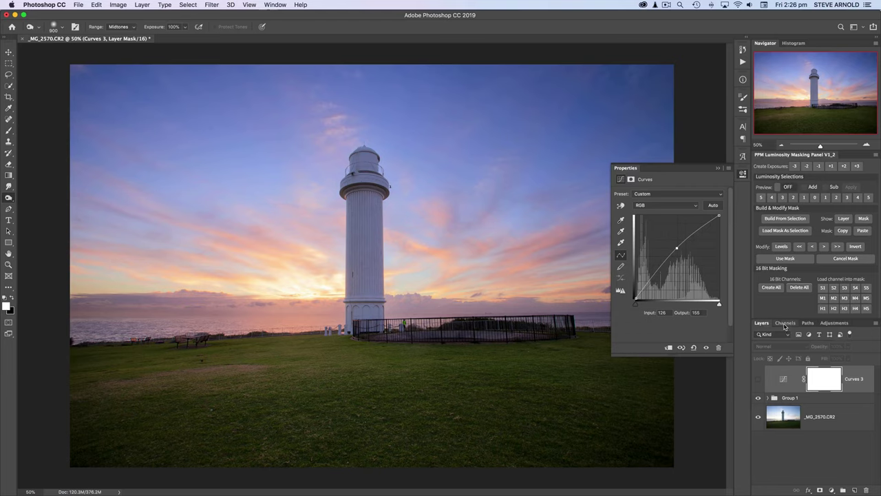
left_click(785, 323)
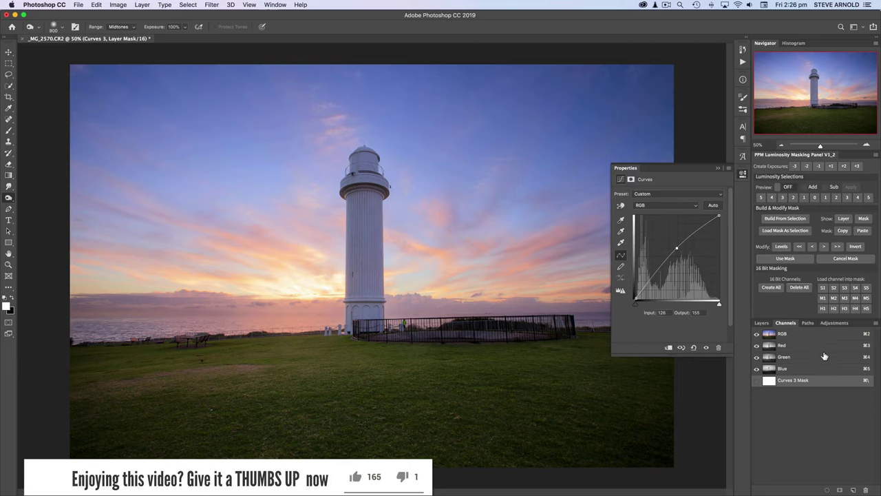
left_click(772, 336, "super")
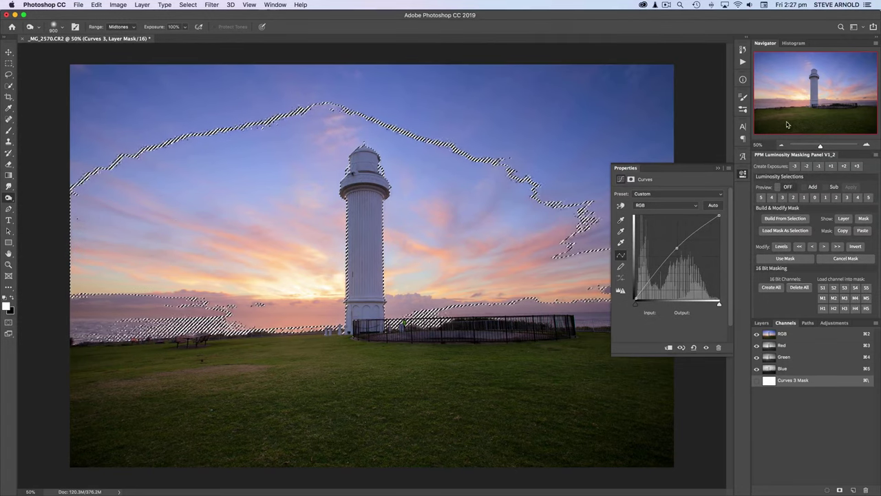
left_click(743, 175)
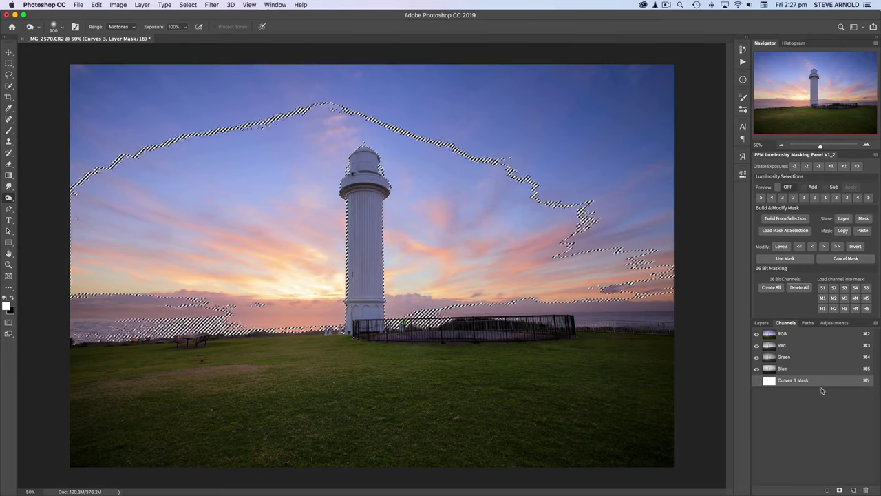
left_click(840, 490)
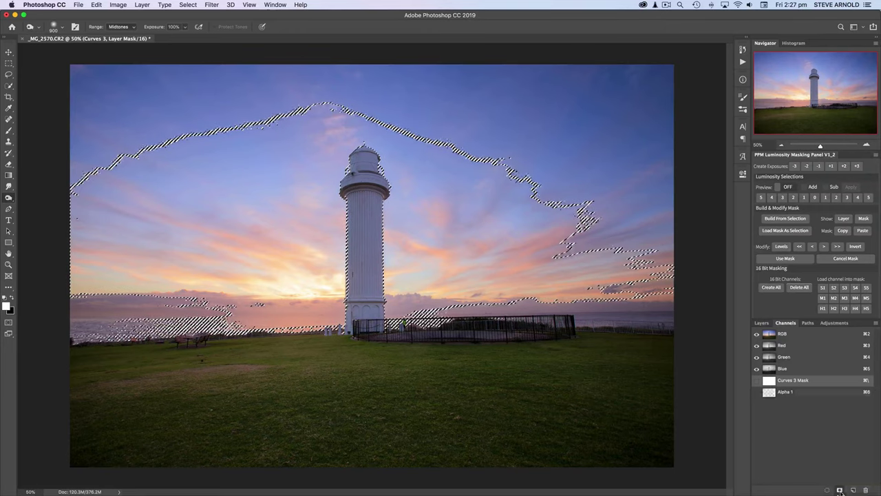
Step: Rename the Alpha 1 channel to "Highlights 1" and clear the selection
left_click(771, 394)
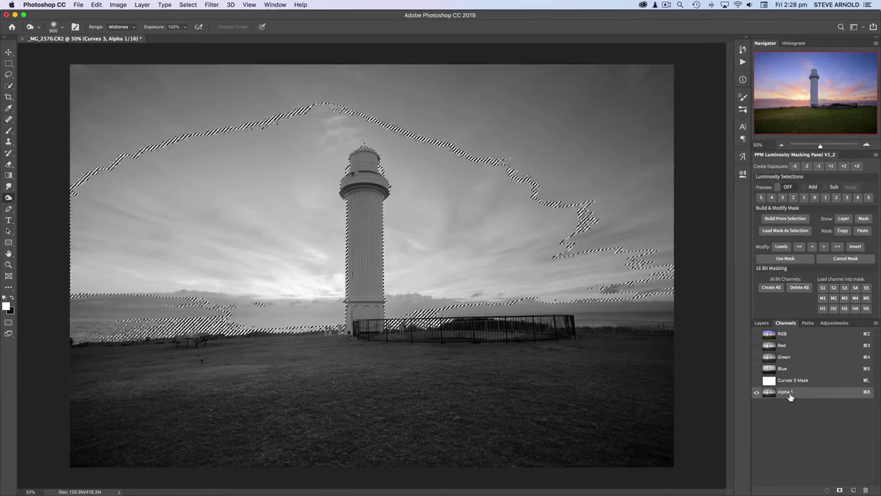
double_click(785, 392)
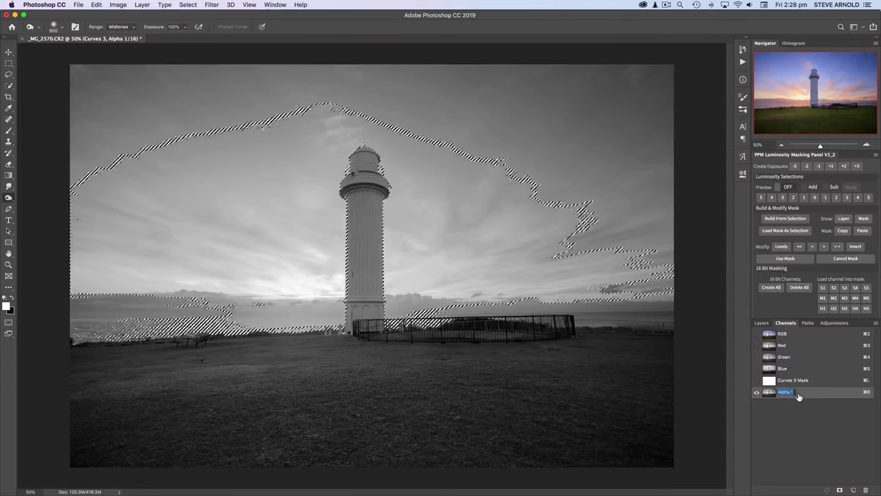
type("Highlights 1")
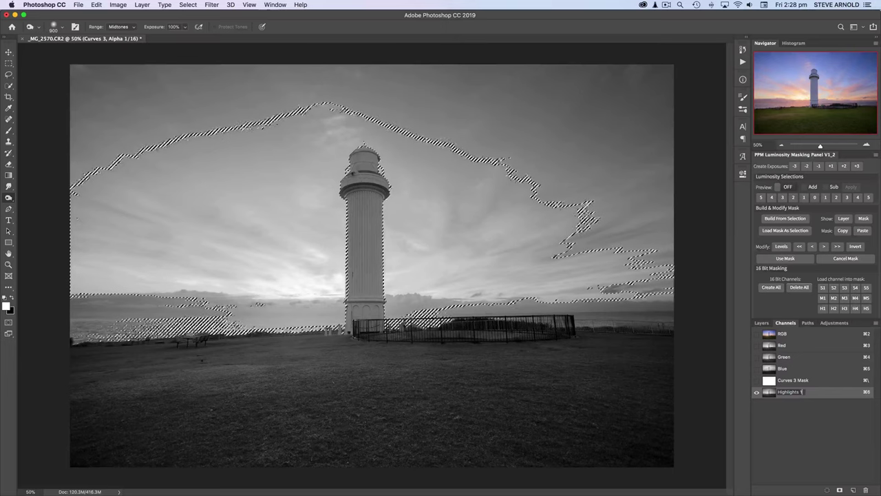
key("Return")
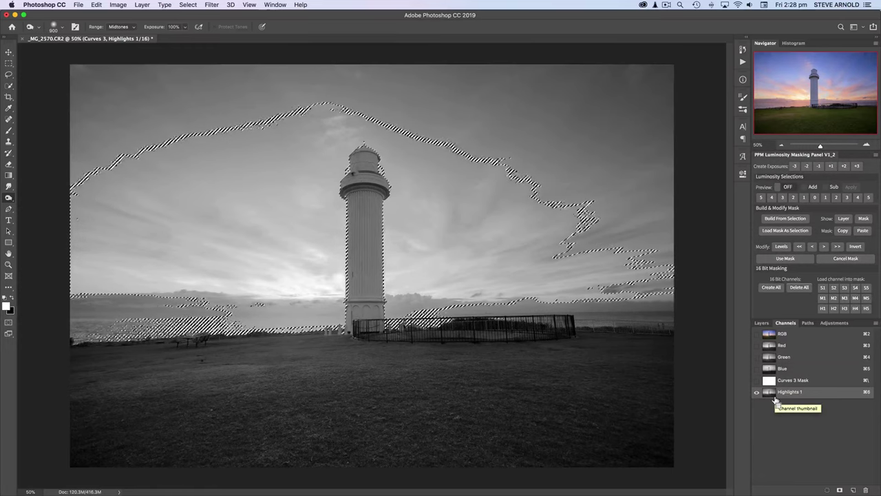
key("super+d")
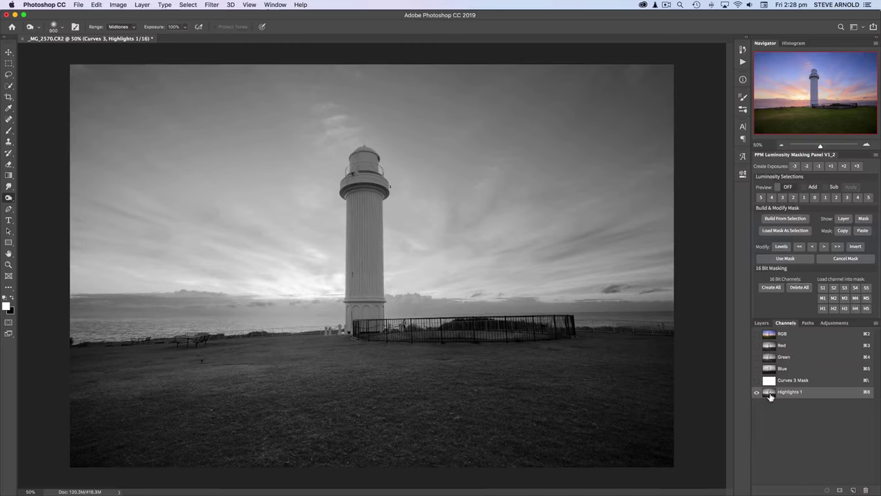
Step: Restore the RGB composite view and make the Curves 3 layer visible with its layer mask targeted
left_click(770, 335)
left_click(761, 322)
left_click(823, 380)
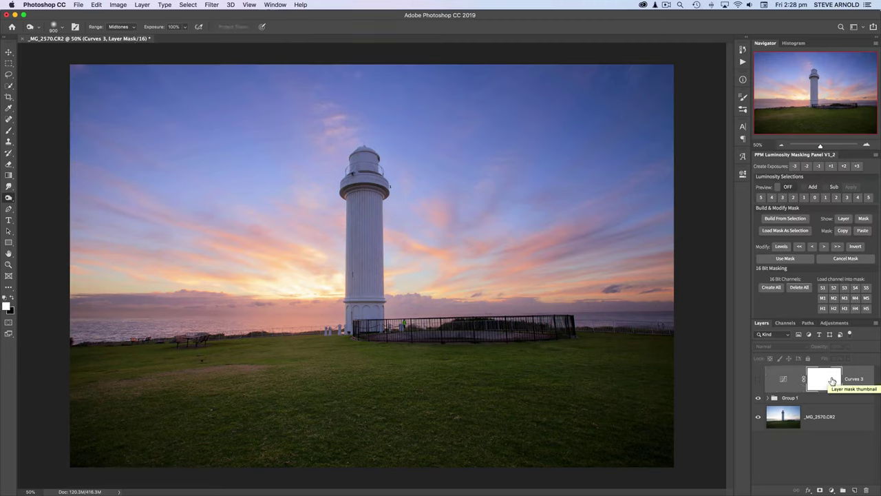
left_click(758, 381)
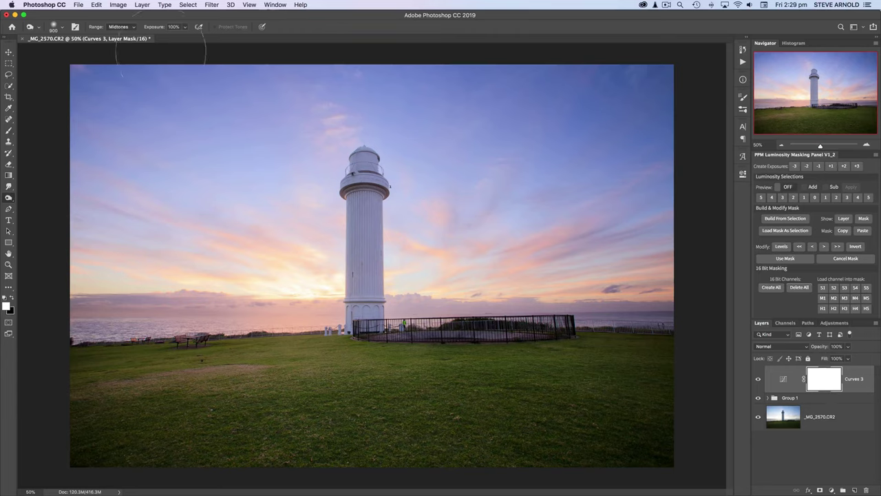
Step: Start Apply Image on the Curves 3 mask, move the dialog clear of the lighthouse and use Merged as the source layer
left_click(118, 5)
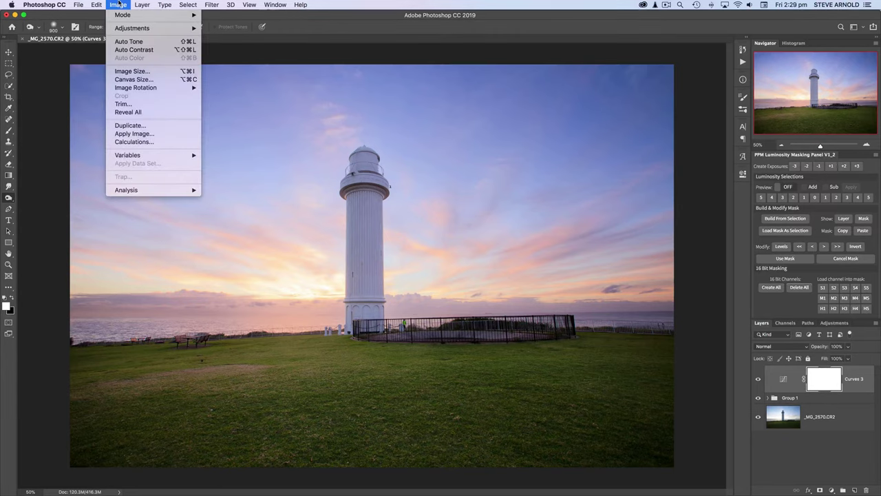
left_click(144, 137)
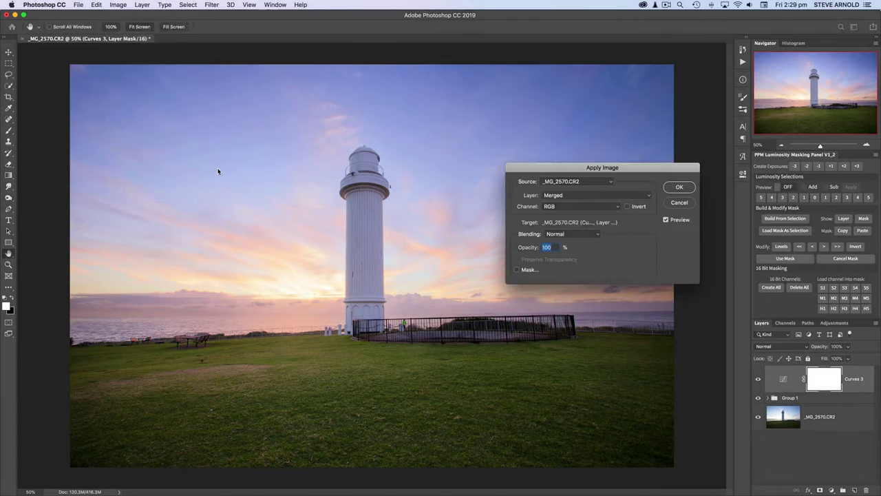
left_click_drag(648, 173, 579, 142)
left_click_drag(504, 144, 467, 133)
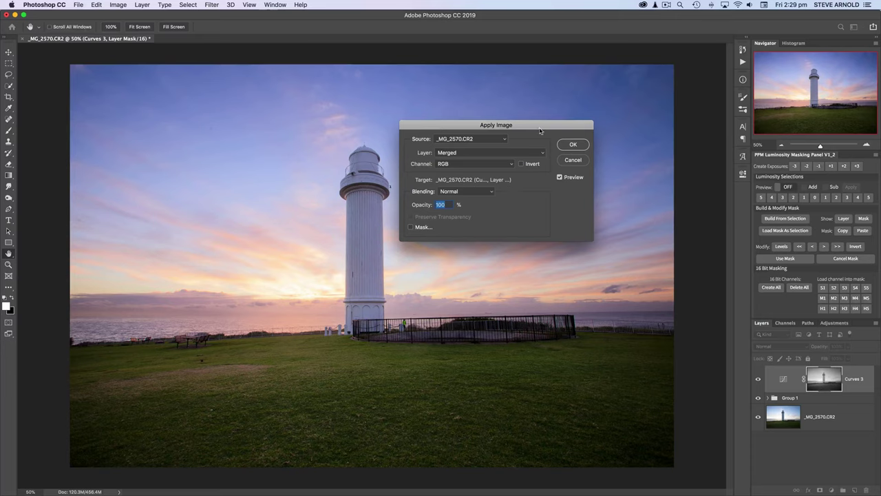
left_click_drag(526, 158, 524, 138)
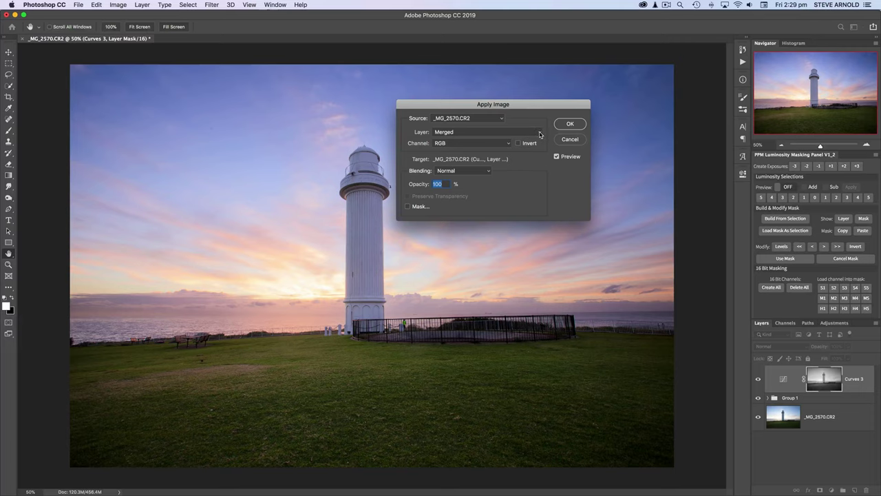
left_click(541, 135)
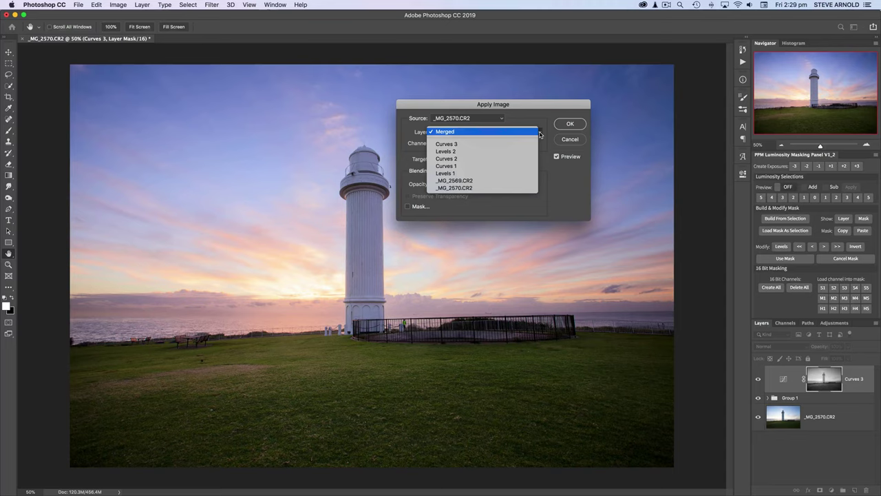
left_click(456, 132)
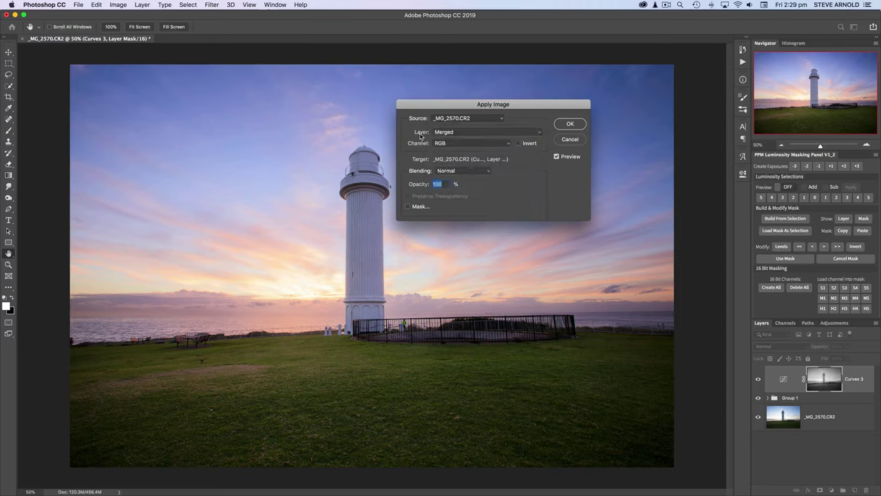
Step: Apply the Highlights 1 channel to the Curves 3 mask with Normal blending at 100% opacity
left_click(498, 145)
left_click(500, 144)
left_click(507, 146)
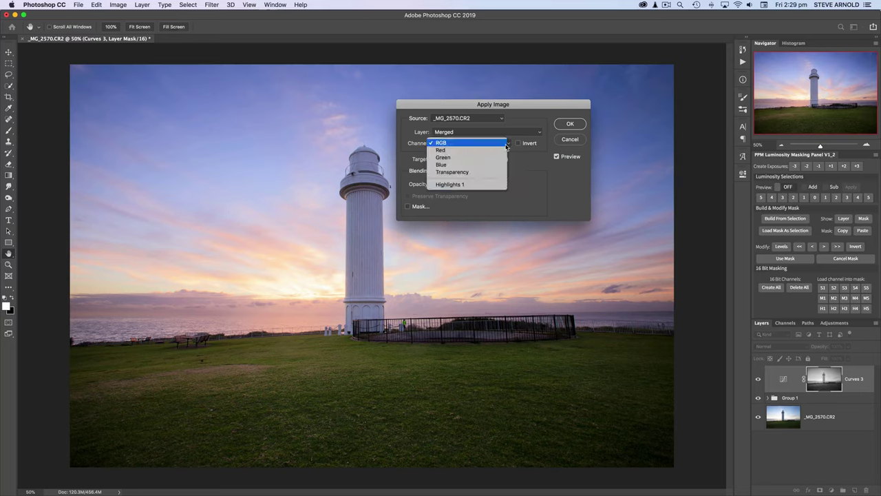
left_click(460, 186)
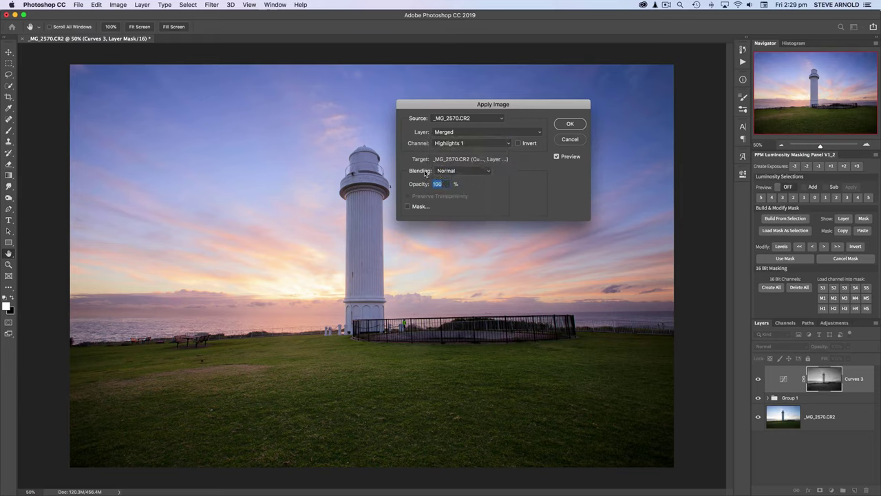
left_click(488, 172)
left_click(509, 174)
left_click(571, 124)
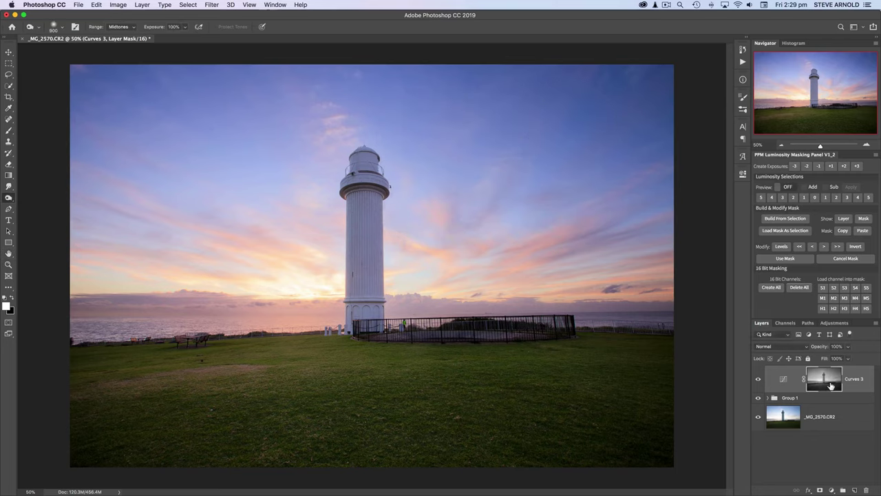
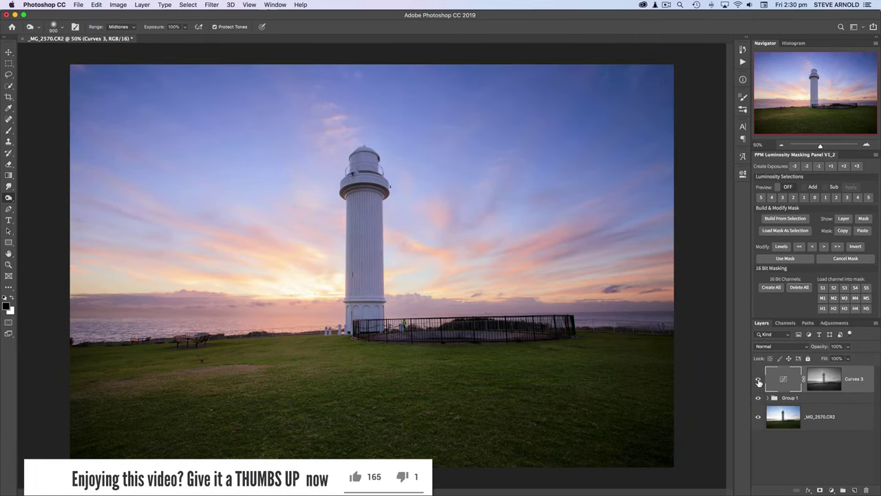
Step: Open the Curves 3 settings and toggle the layer's visibility repeatedly to compare the photo with and without the masked brightening
double_click(777, 381)
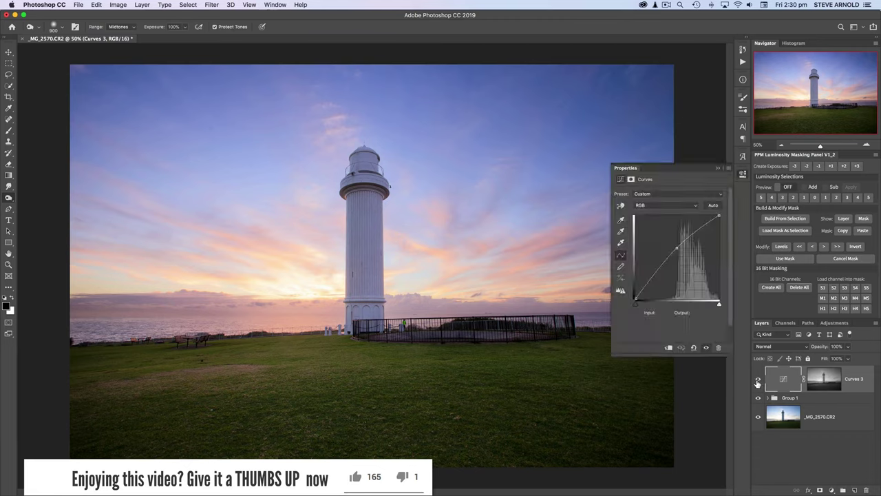
left_click(759, 382)
left_click(758, 381)
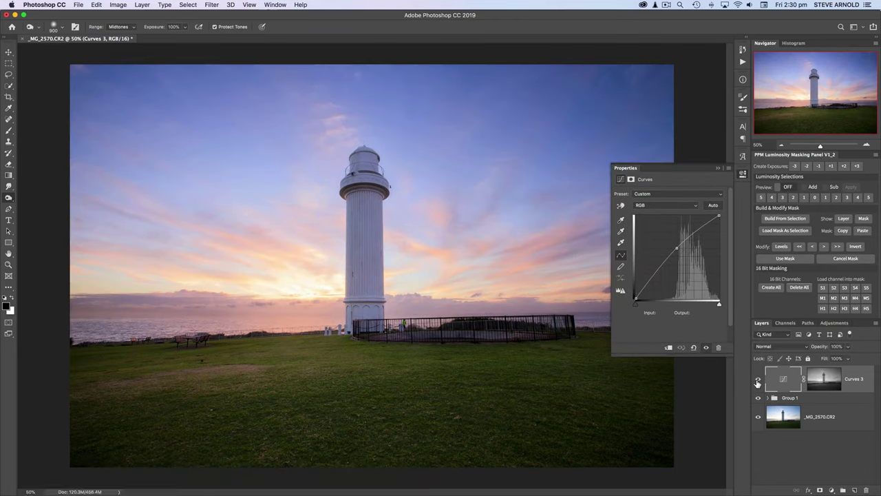
left_click(758, 382)
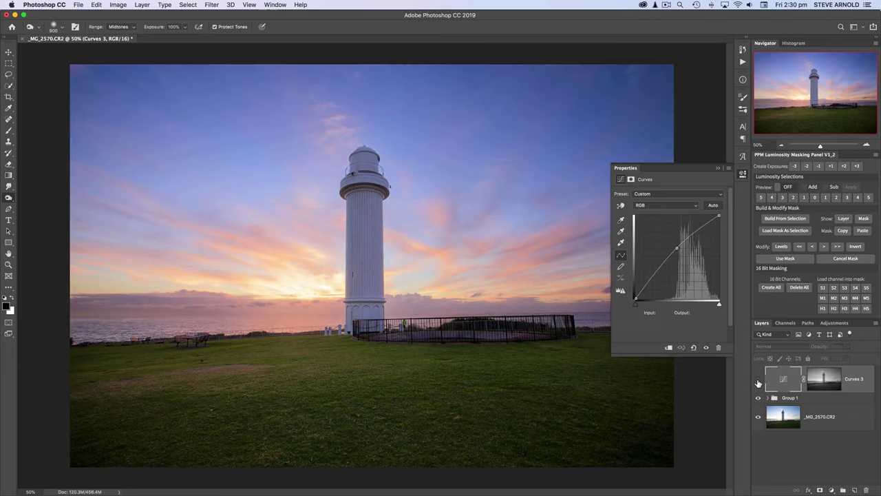
left_click(758, 382)
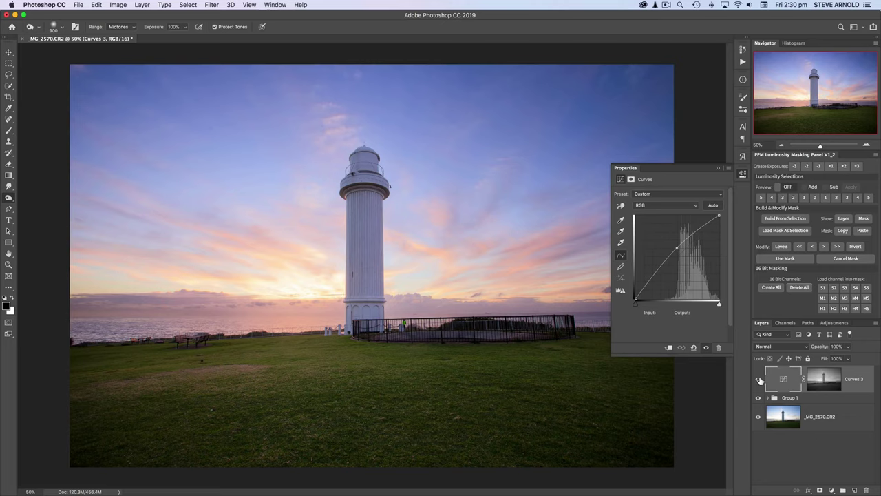
left_click(759, 382)
left_click(758, 381)
left_click(758, 381)
left_click(758, 381)
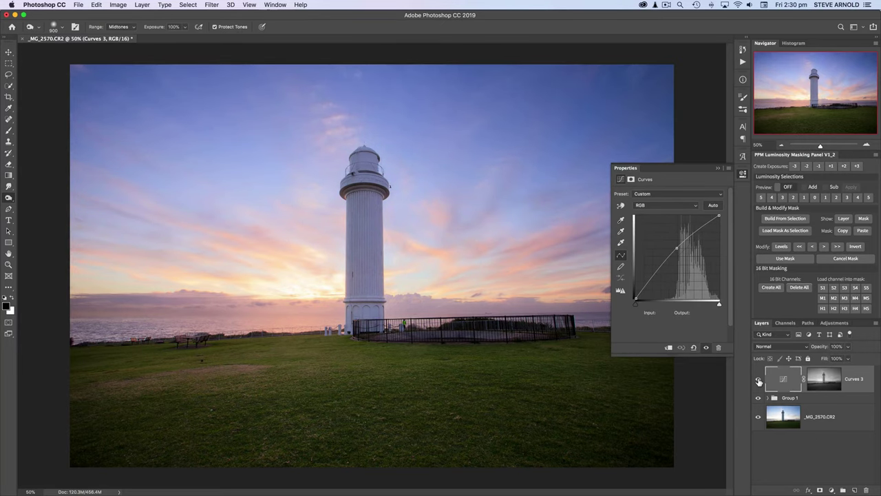
Step: Temporarily disable the Curves 3 mask to compare its effect, and view the re-enabled mask on its own in grayscale
left_click(830, 383, "shift")
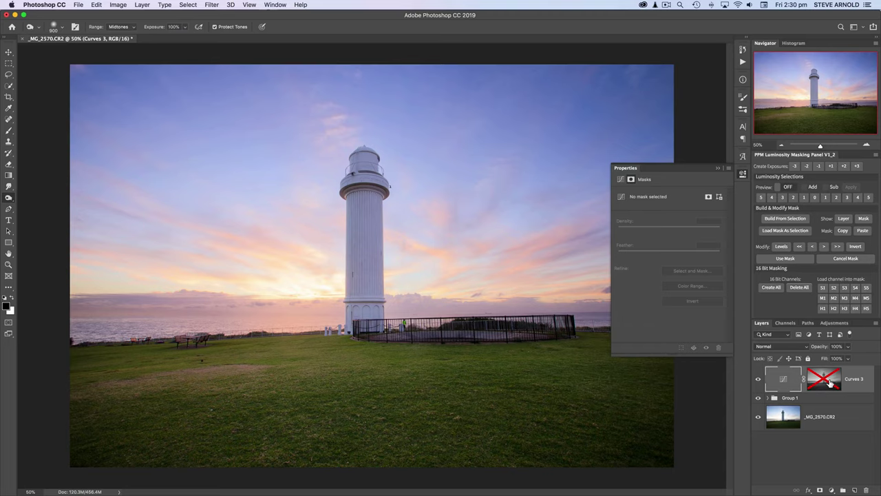
left_click(830, 383, "shift")
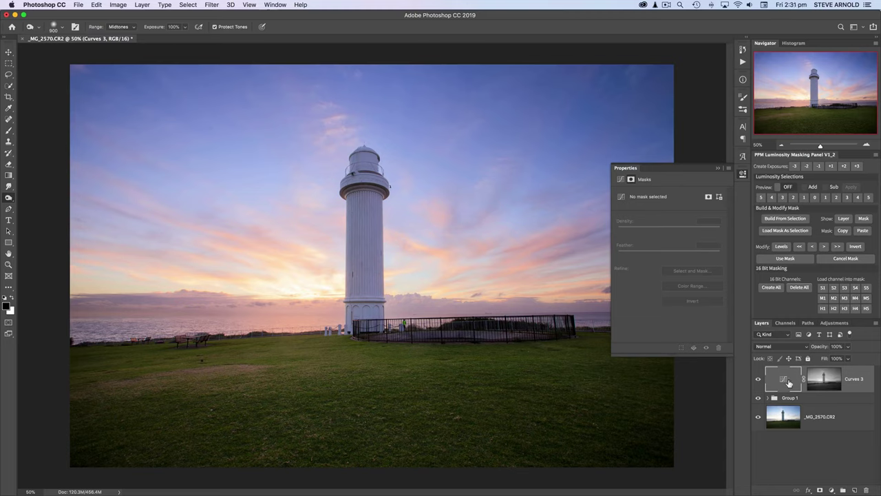
left_click(821, 383)
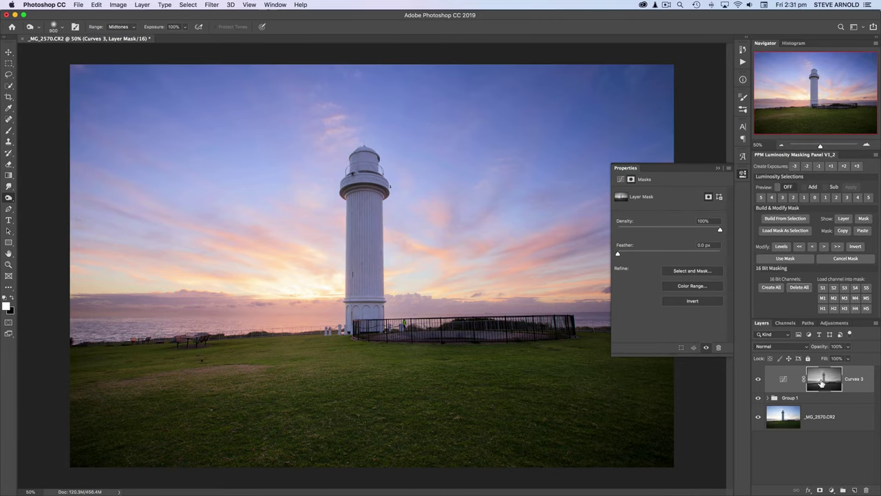
left_click(821, 383, "alt")
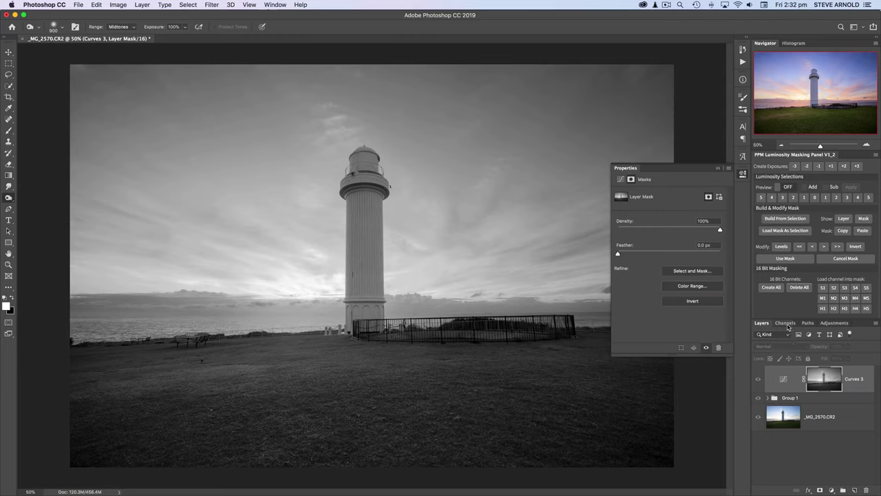
Step: Load the Highlights 1 channel as a selection, intersect it with itself, and save the narrower selection as a new channel
left_click(783, 379)
left_click(785, 324)
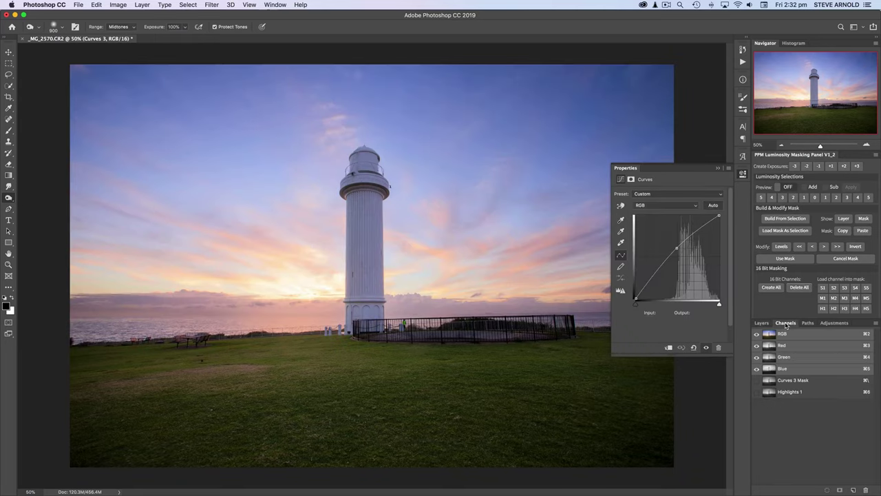
left_click(770, 394)
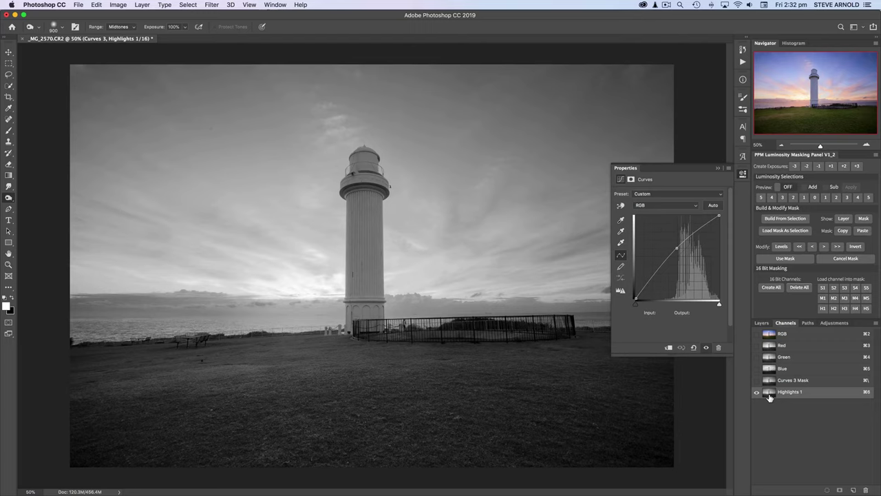
left_click_drag(770, 397, 772, 400)
left_click(771, 398, "super")
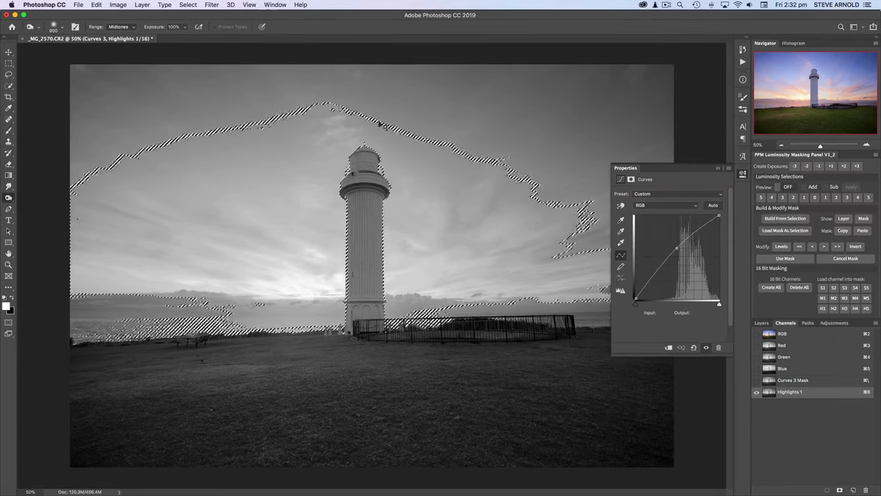
left_click(770, 392, "super")
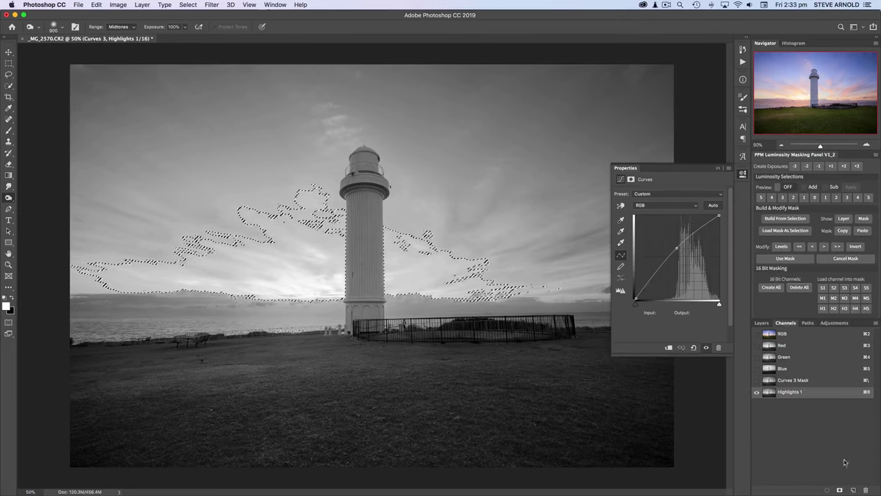
left_click(840, 490)
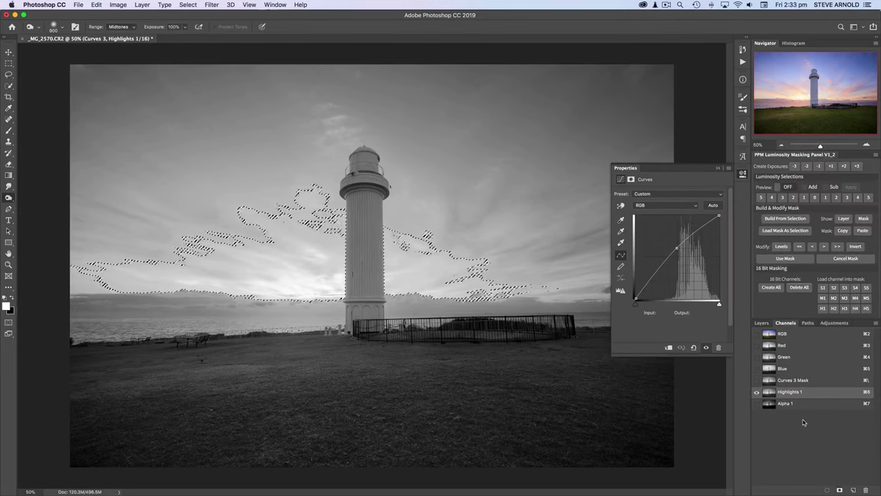
Step: View the new alpha channel and rename it Highlights 2
left_click(770, 405)
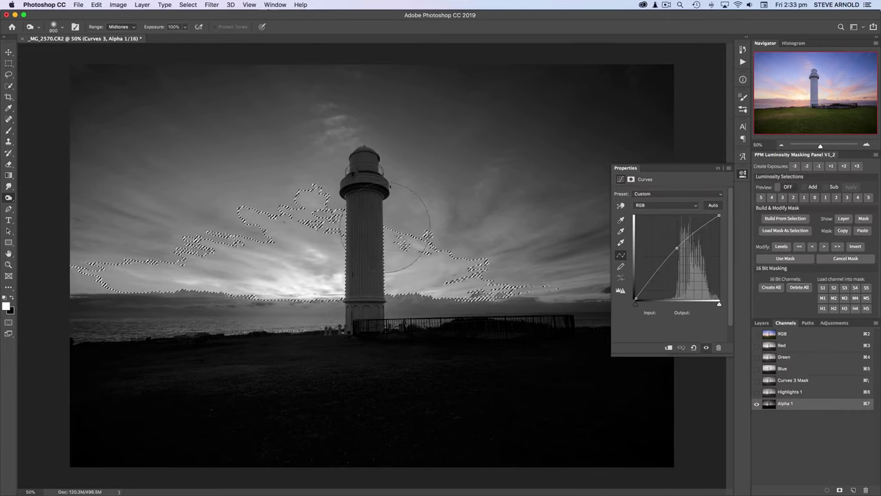
double_click(785, 404)
type("Highlights")
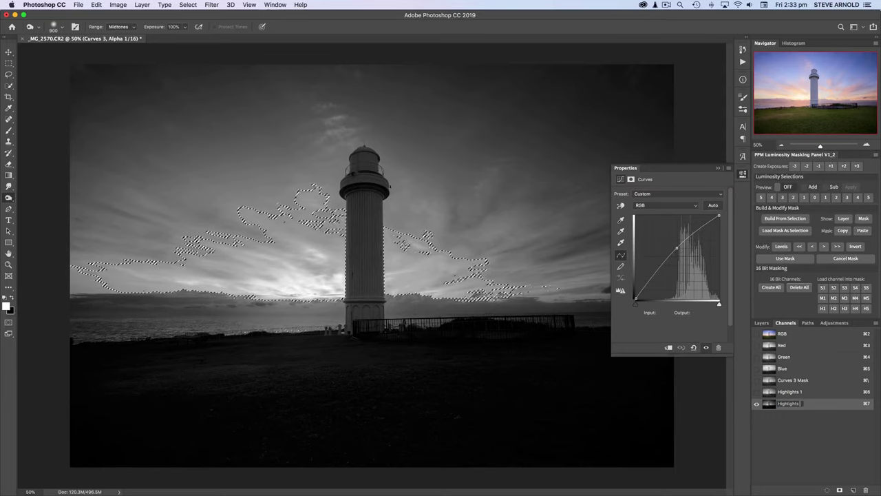
type(" 2")
key("Return")
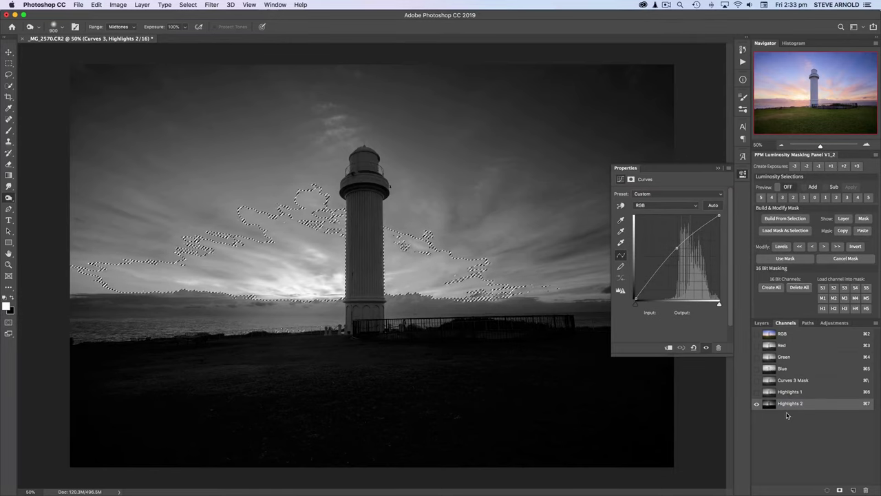
Step: Return to the RGB composite with nothing selected and apply the merged Highlights 2 channel to the Curves 3 mask at Normal, 100%
left_click(773, 337)
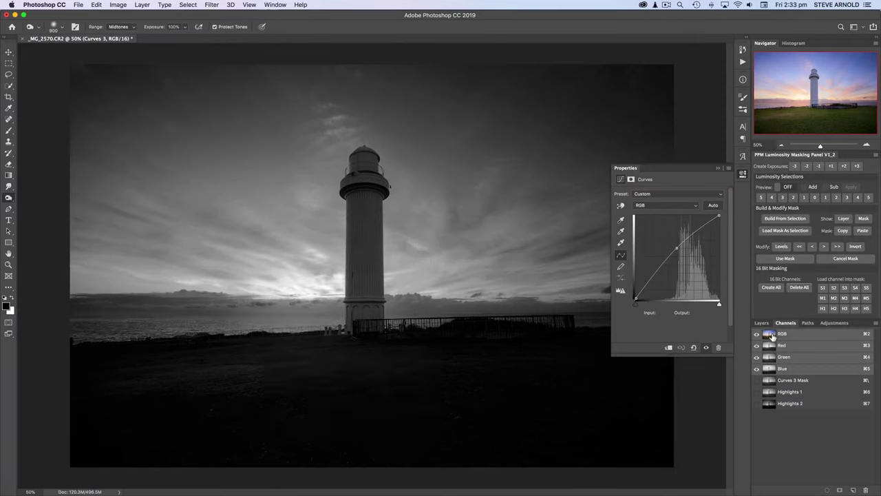
left_click(762, 324)
left_click(827, 382)
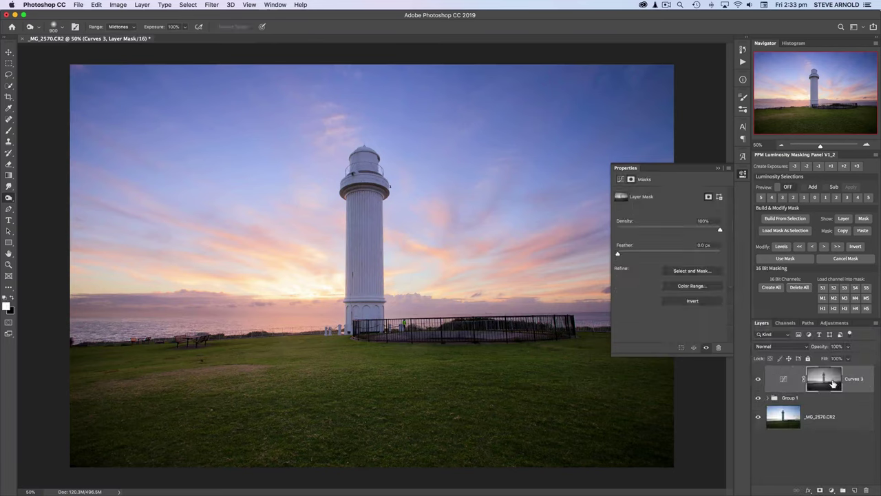
left_click(118, 3)
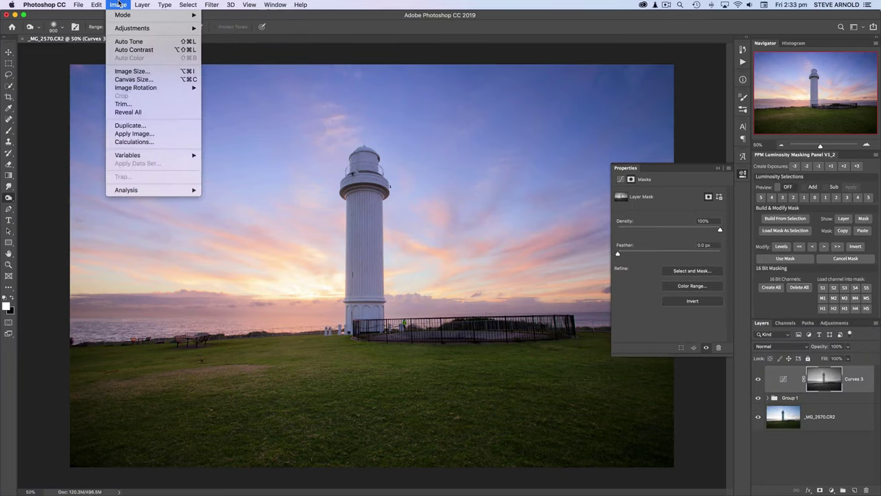
left_click(130, 134)
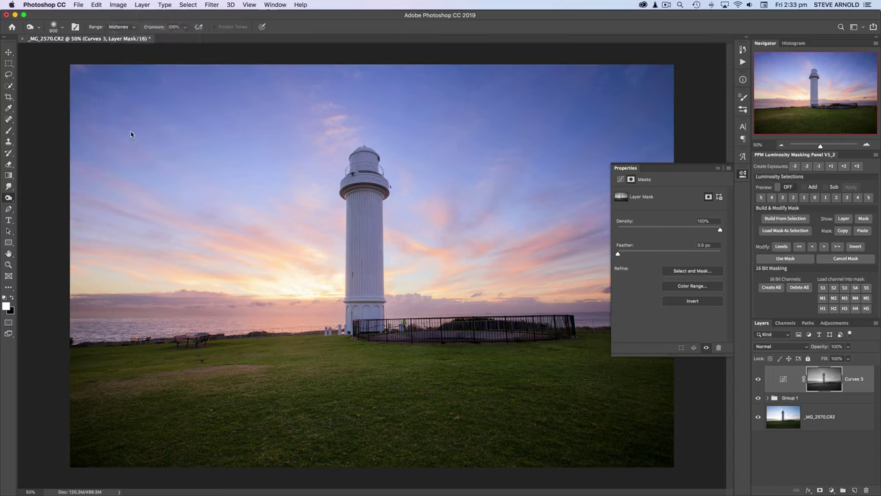
left_click(490, 143)
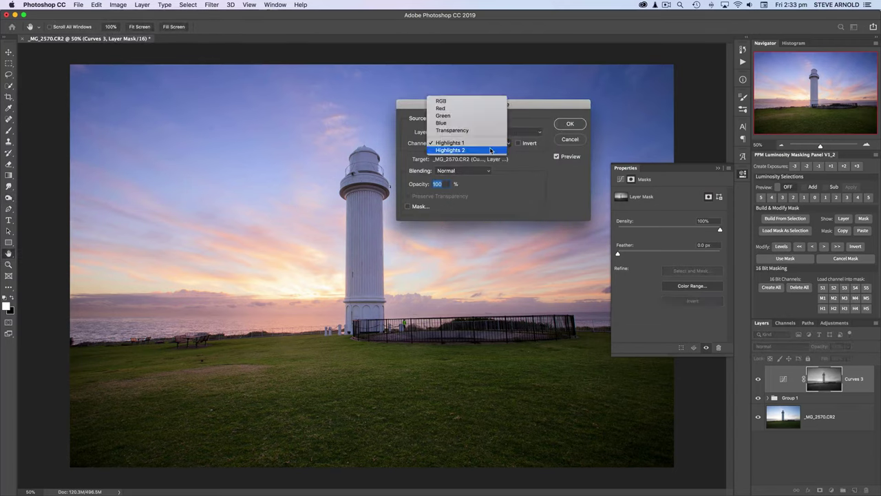
left_click(490, 150)
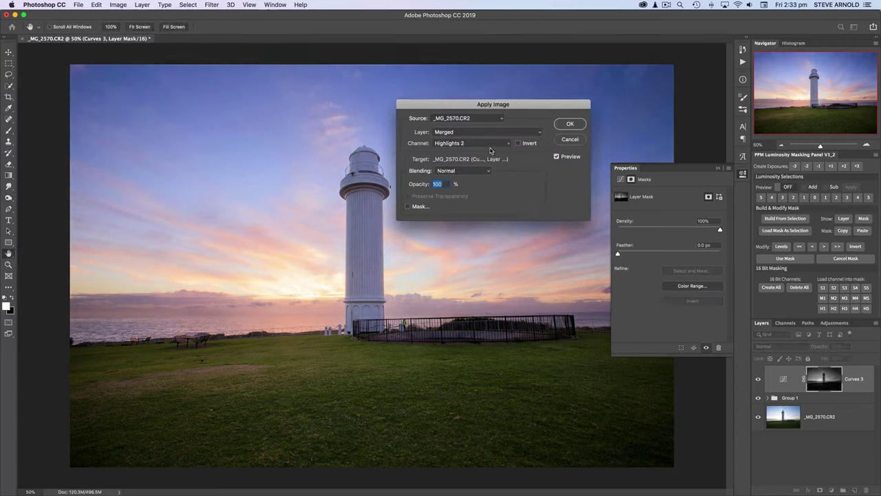
left_click(571, 124)
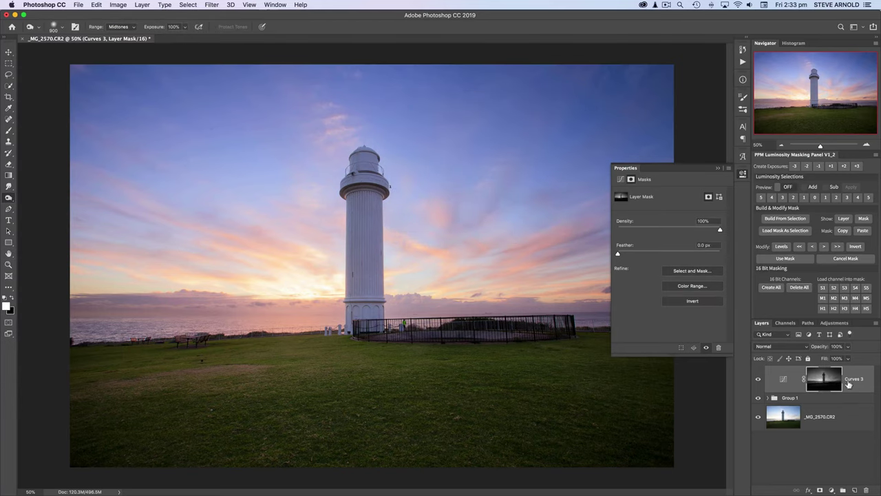
Step: Toggle the Curves 3 layer's visibility repeatedly to compare the photo with and without the Highlights 2 masked brightening
left_click(759, 380)
left_click(759, 380)
left_click(759, 380)
left_click(759, 379)
left_click(759, 379)
left_click(759, 379)
left_click(758, 379)
left_click(759, 380)
Step: Test strong brightening and darkening with the Curves 3 midpoint, ending on moderate brightening at about input 126, output 167
left_click(772, 379)
left_click_drag(679, 248, 676, 228)
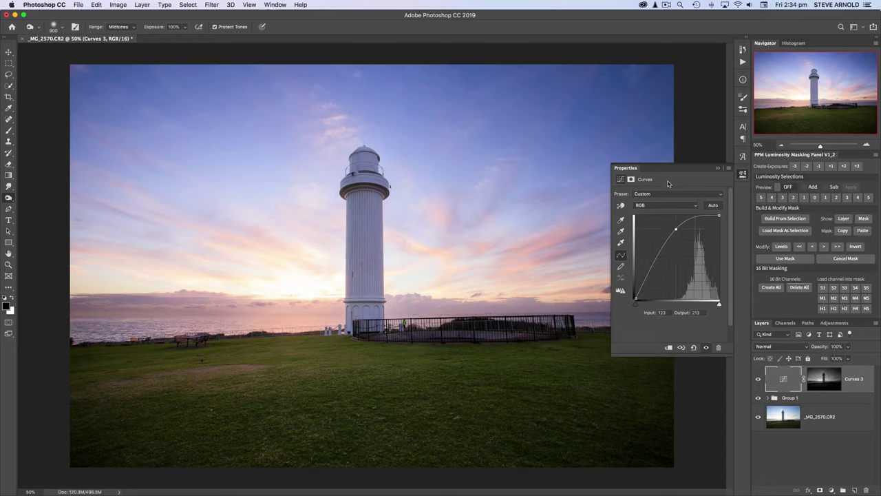
left_click_drag(676, 229, 681, 272)
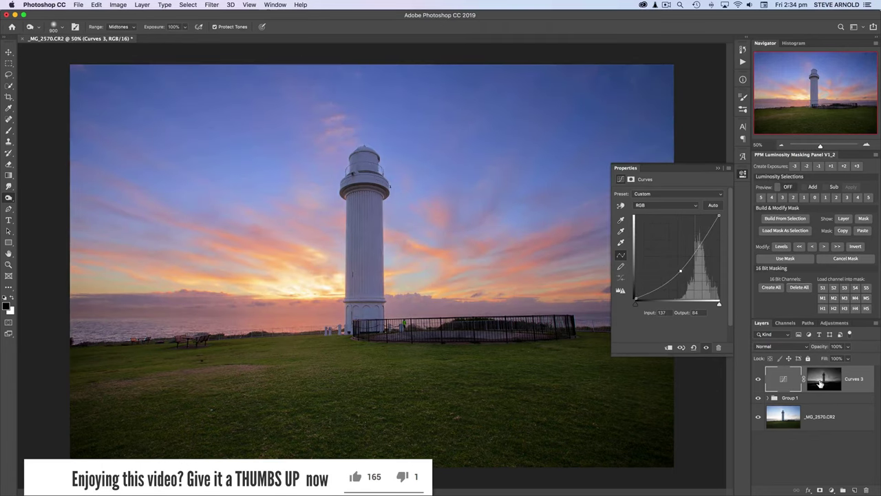
left_click_drag(681, 271, 677, 244)
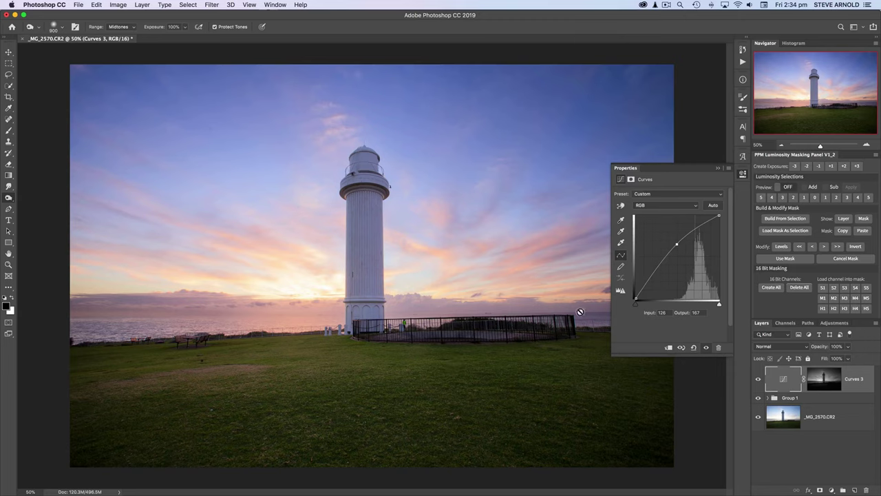
left_click_drag(678, 245, 678, 246)
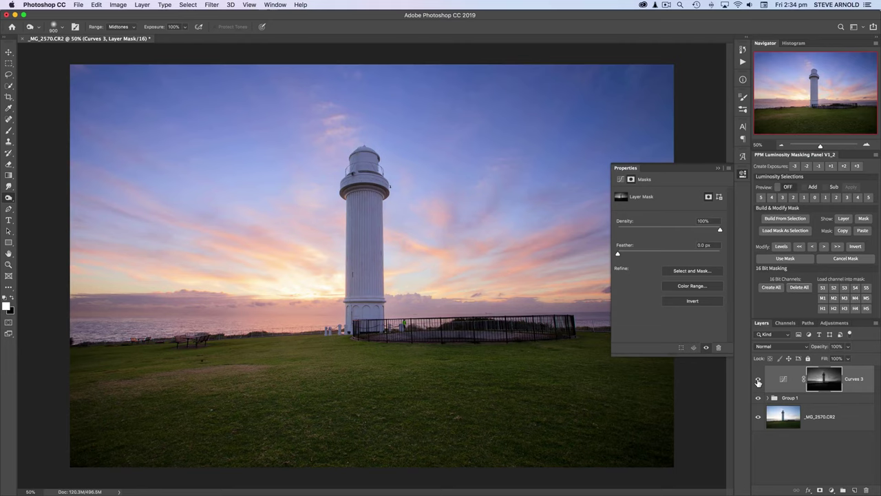
Step: Hide the Curves 3 layer and duplicate the Highlights 1 channel
left_click(758, 380)
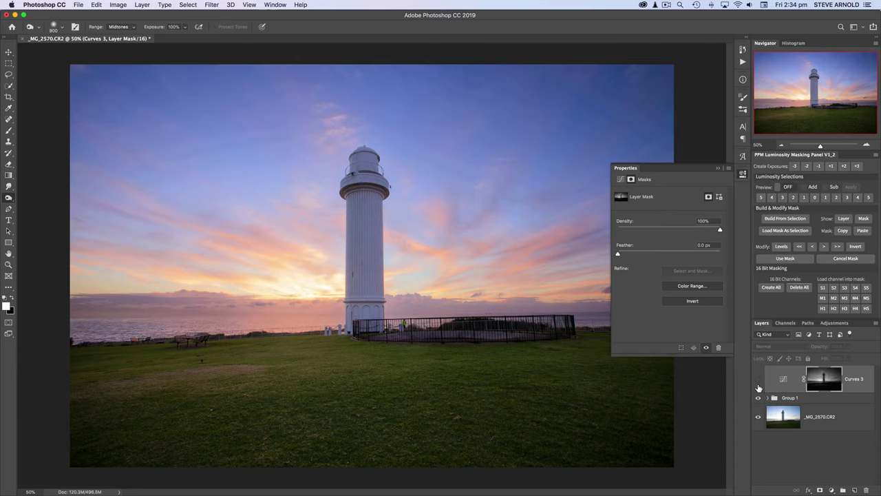
left_click(784, 323)
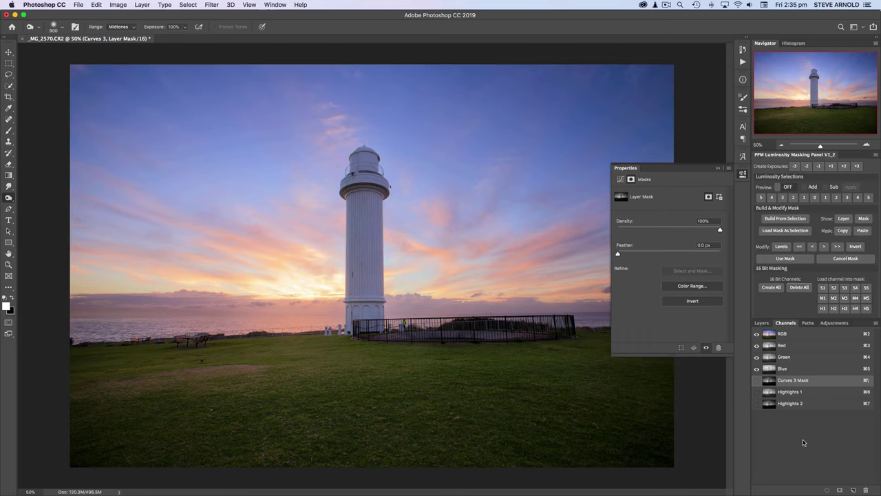
left_click(767, 394)
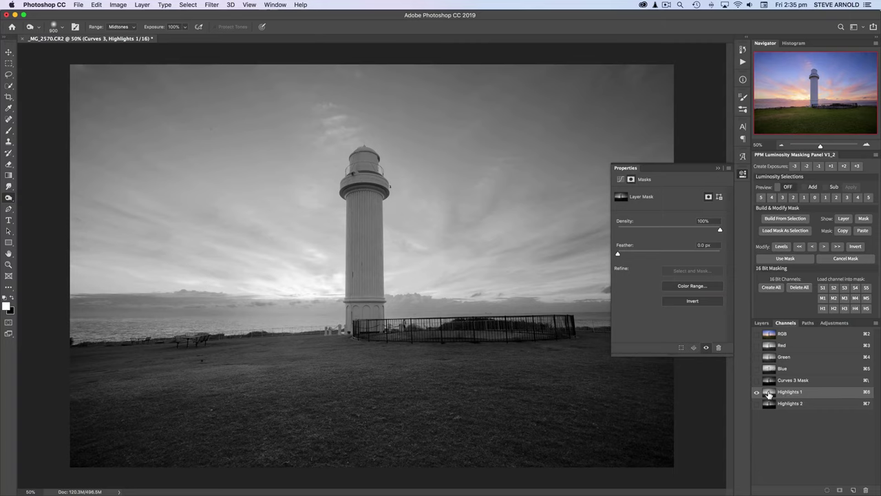
left_click_drag(768, 394, 854, 489)
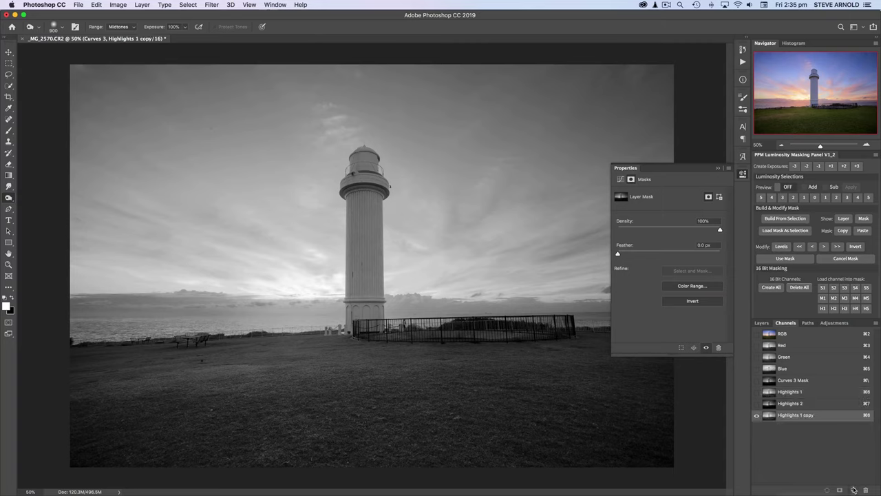
Step: Rename the duplicated channel Shadows 1 and invert its tones
double_click(790, 416)
type("Shadows 1")
key("Return")
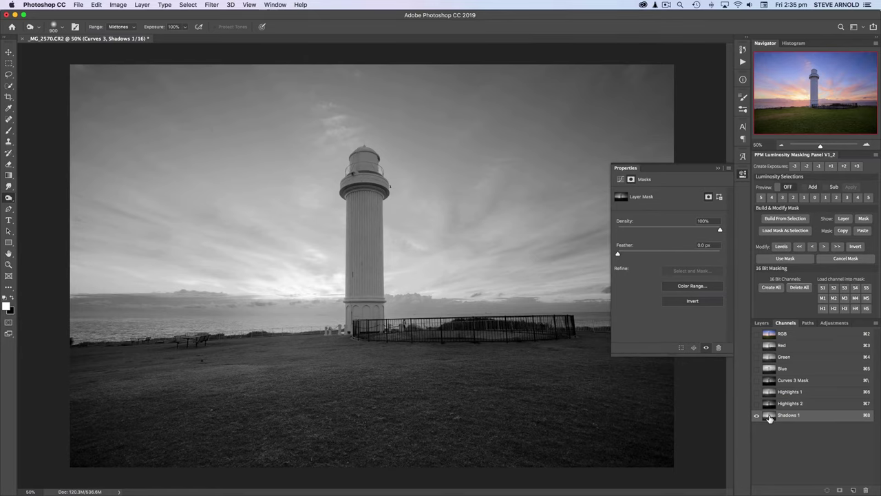
key("super+i")
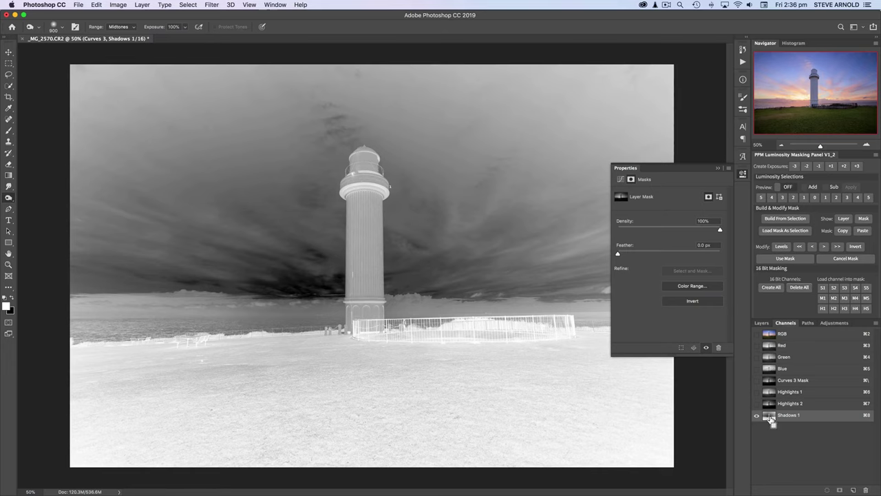
Step: Load the Shadows 1 channel as a selection, intersect it with itself, and save the result as a new channel
left_click(770, 417, "super")
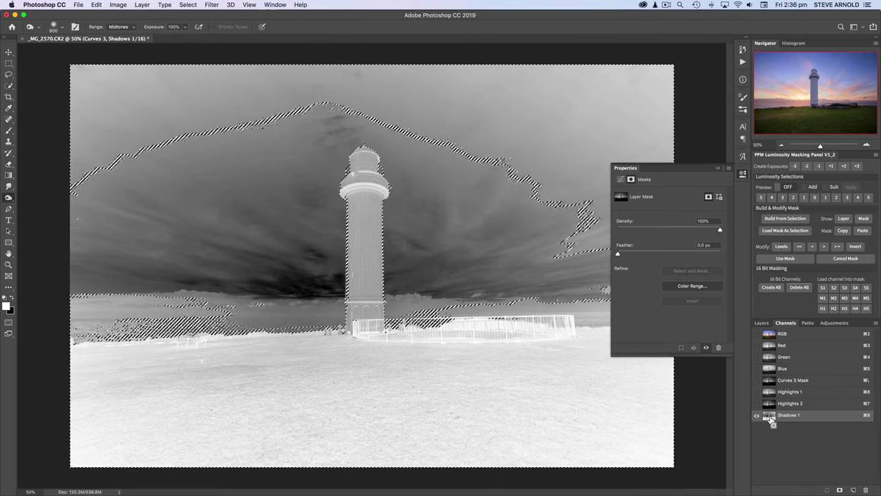
left_click(770, 418, "alt+shift+super")
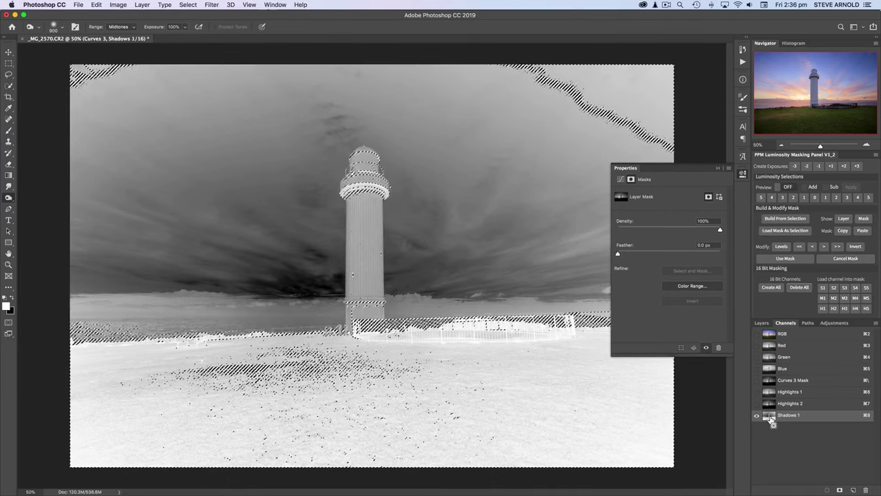
left_click(771, 419, "alt+shift+super")
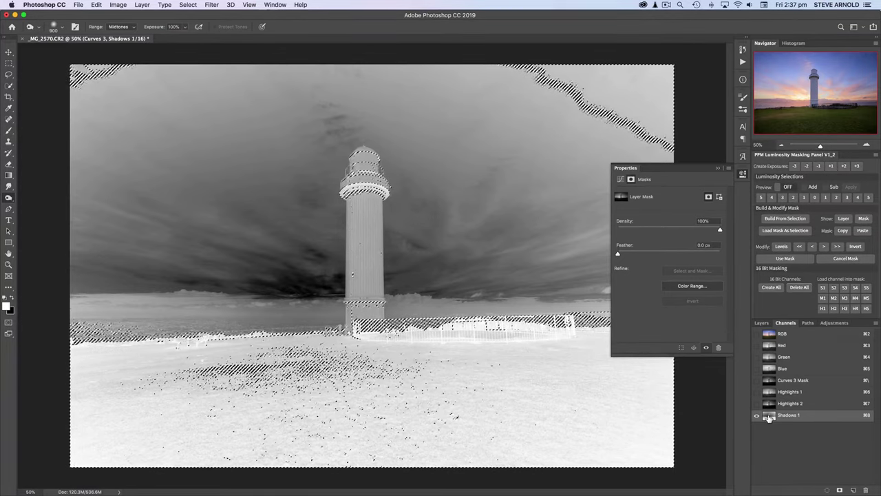
left_click(841, 490)
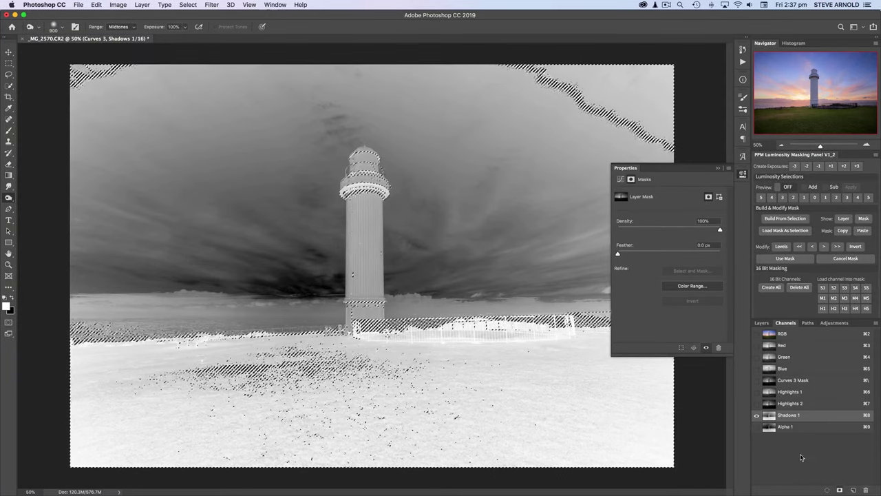
Step: Rename the new alpha channel Shadows 2 and clear the selection
left_click(772, 428)
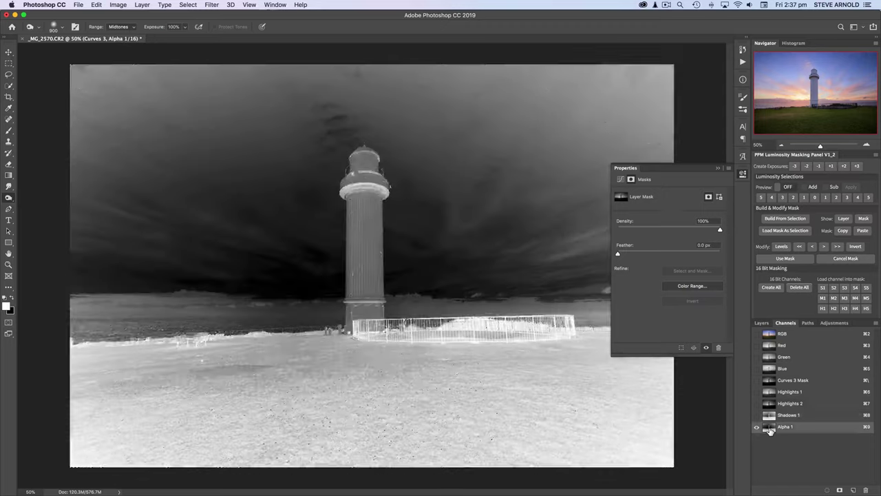
double_click(785, 427)
type("Shadows")
key("Return")
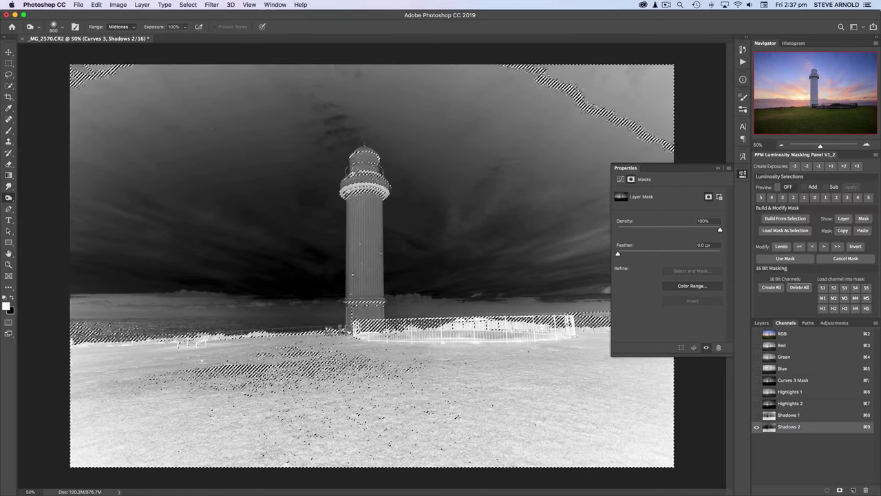
key("super+d")
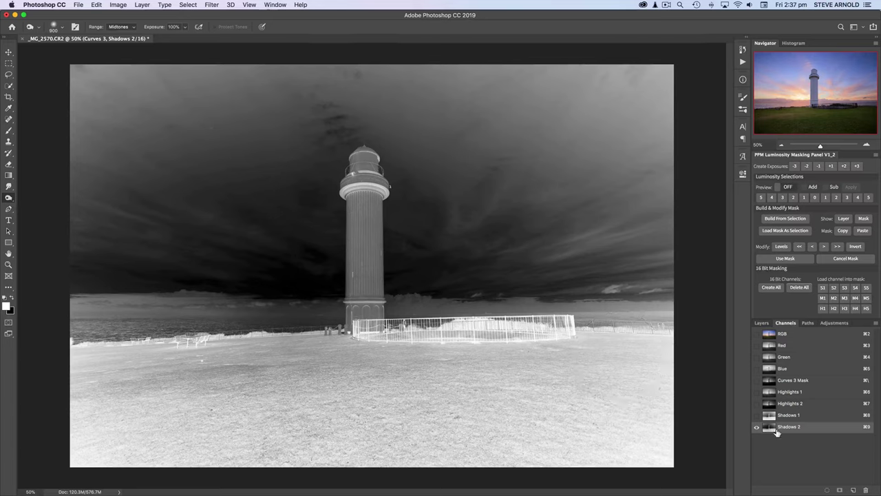
Step: Return to the RGB composite, make the Curves 3 layer visible again and select its mask
left_click(771, 335)
left_click(761, 323)
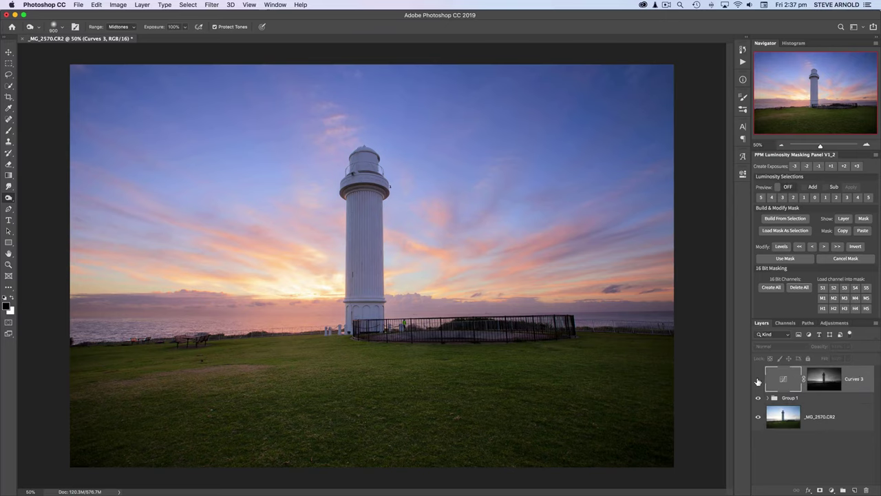
left_click(759, 379)
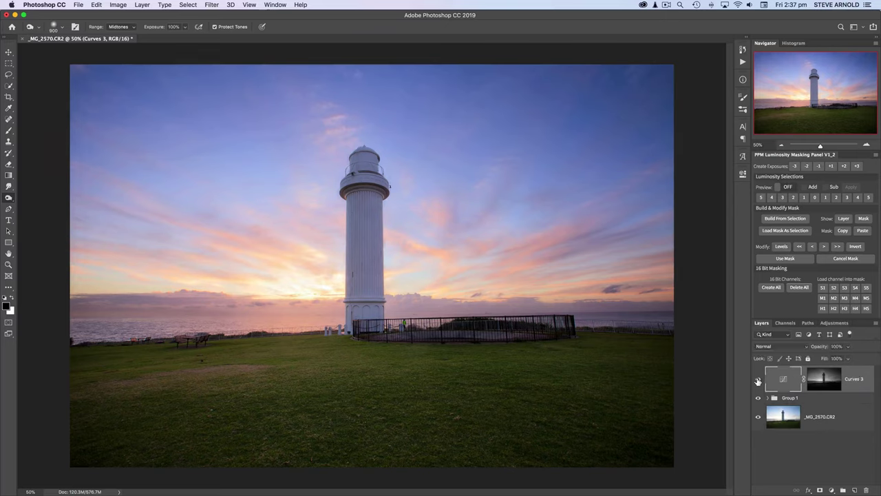
left_click(828, 380)
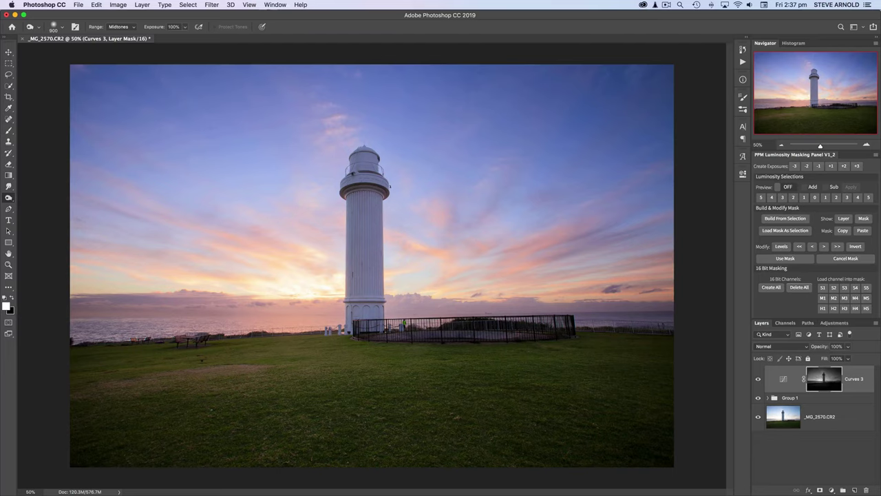
Step: Use Apply Image to load the Shadows 2 channel into the Curves 3 layer mask
left_click(119, 4)
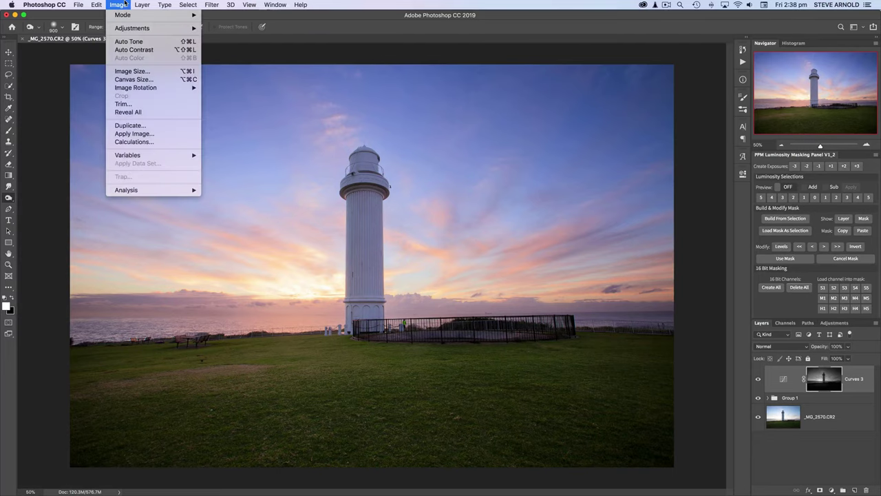
left_click(147, 135)
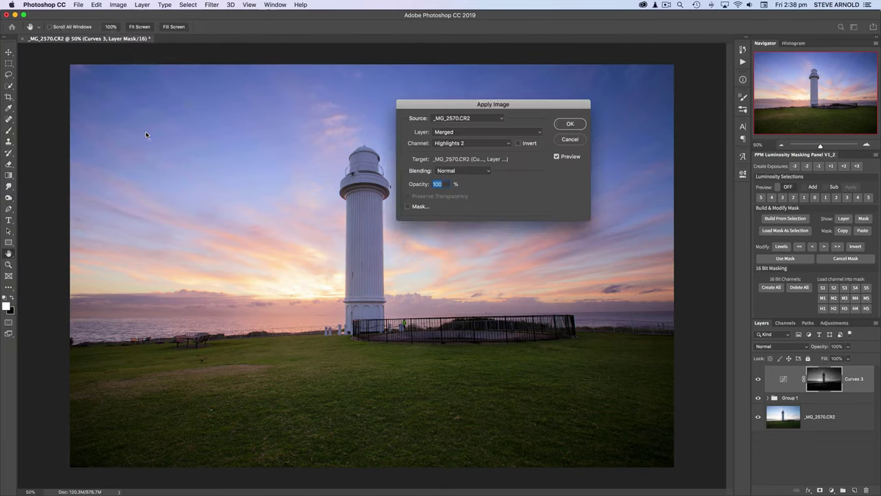
left_click(472, 143)
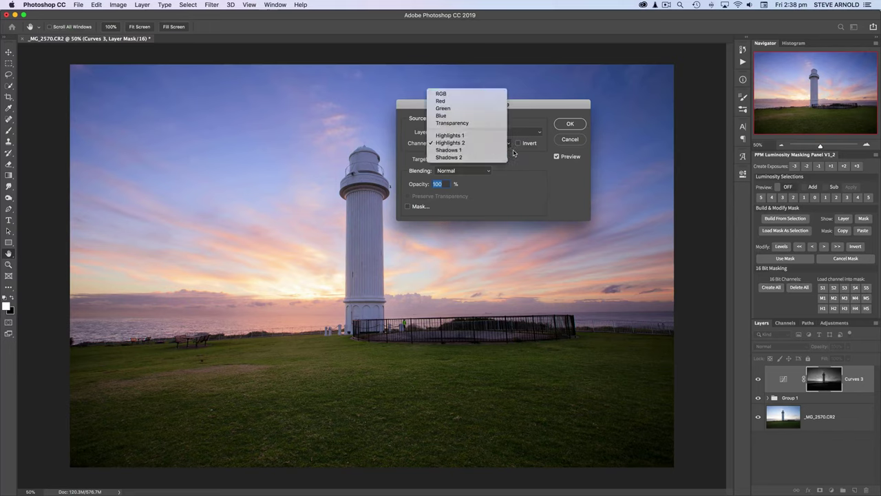
left_click(458, 157)
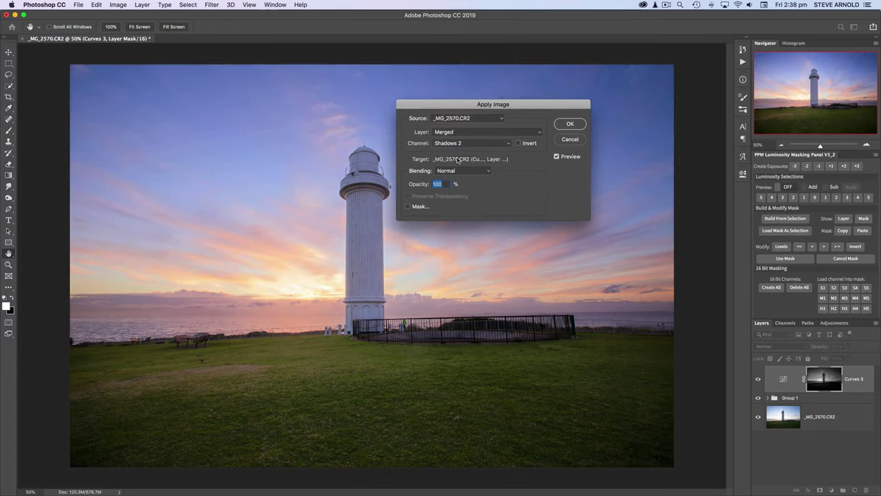
left_click(575, 127)
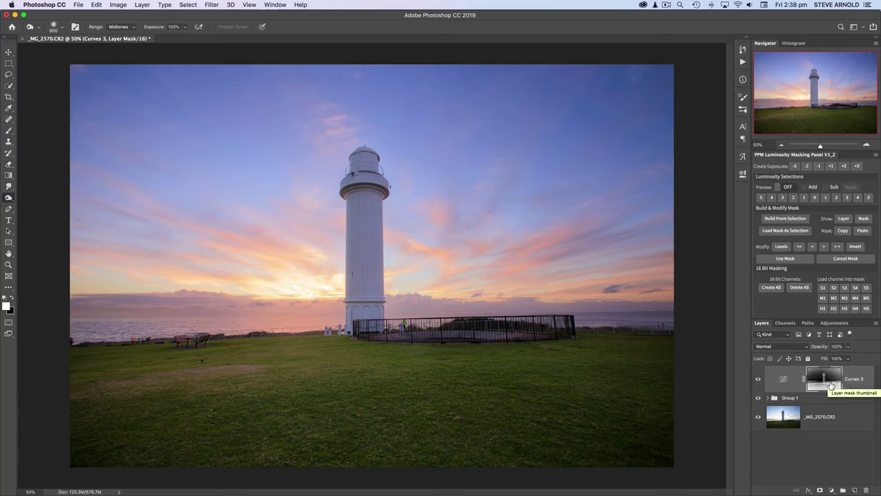
Step: Compare the image with Curves 3 off and on, and adjust its curve's midpoint to input 135, output 155
left_click(758, 379)
left_click(758, 379)
double_click(783, 381)
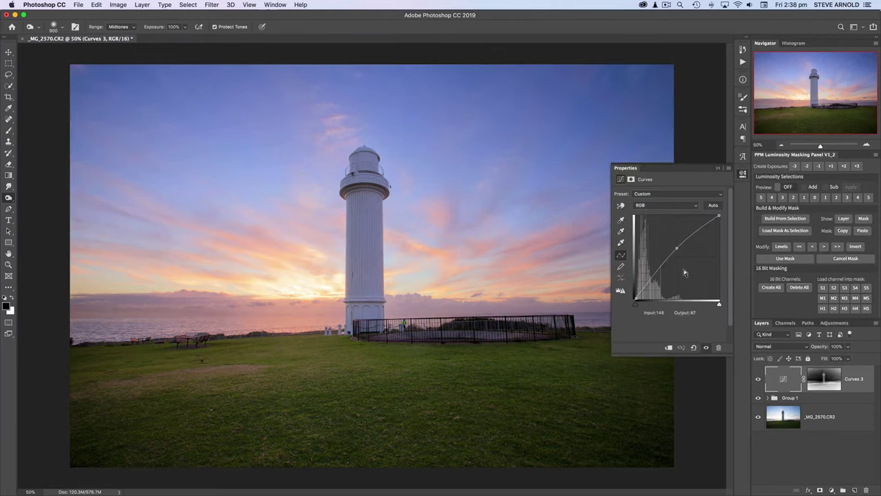
mouse_move(677, 248)
left_mouse_down()
mouse_move(682, 260)
mouse_move(680, 249)
left_mouse_up()
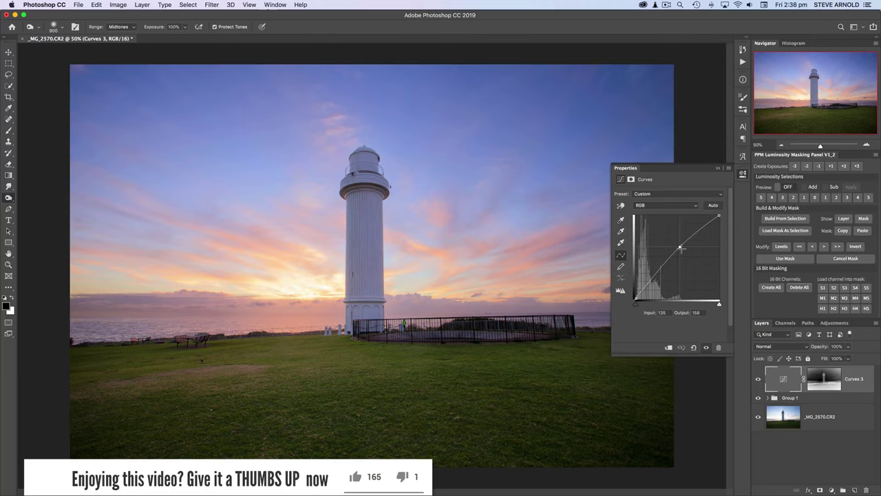
mouse_move(680, 248)
left_mouse_down()
mouse_move(680, 239)
mouse_move(681, 250)
left_mouse_up()
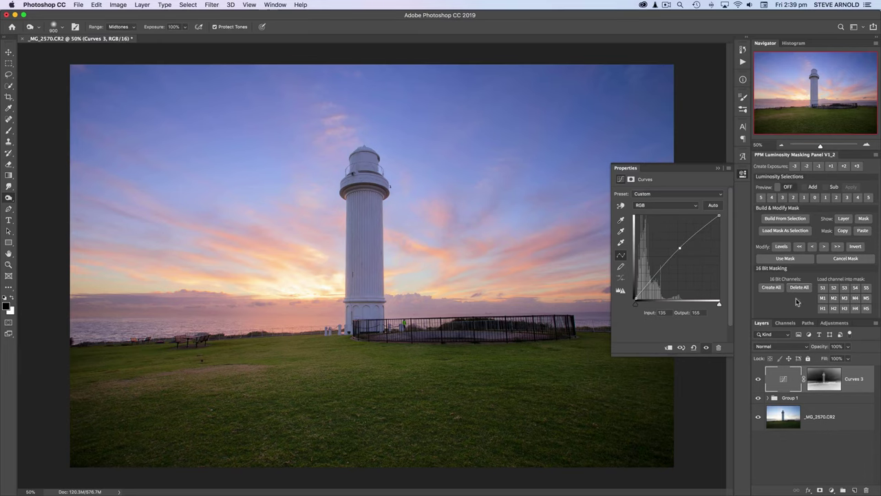
Step: Select the entire image and subtract the Highlights 2 and Shadows 2 channels from the selection
left_click(786, 324)
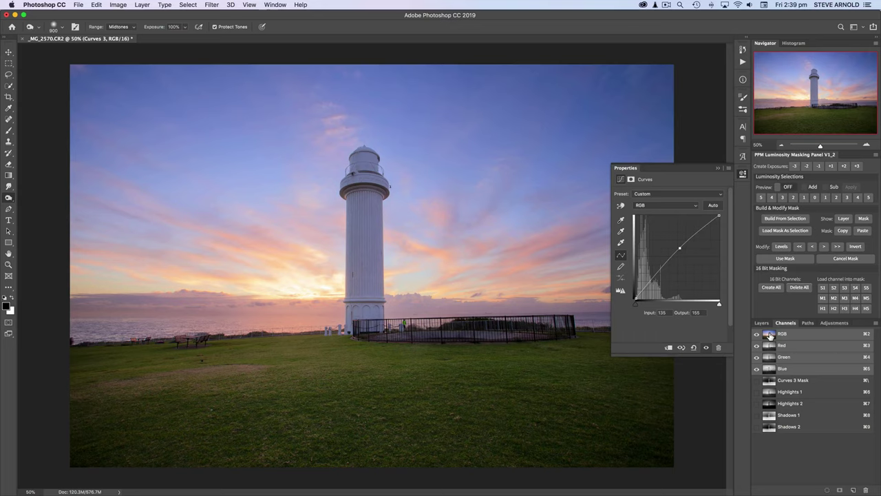
left_click(192, 6)
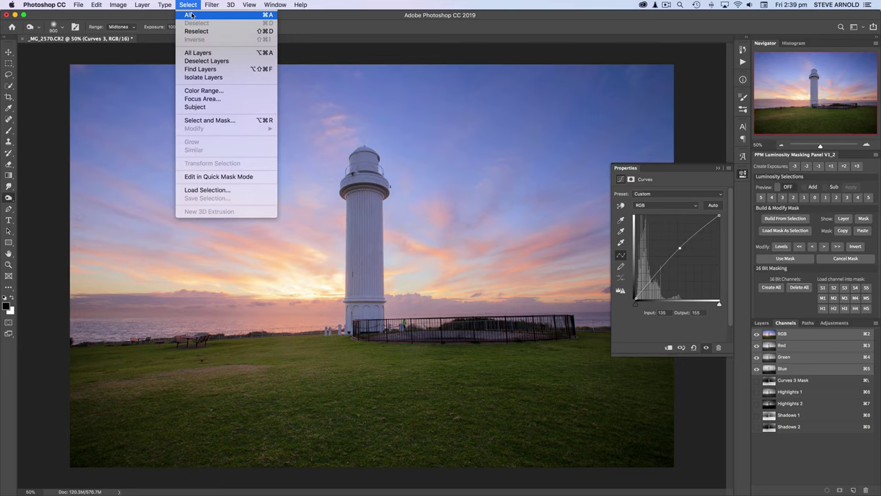
left_click(190, 15)
left_click(189, 5)
left_click(191, 15)
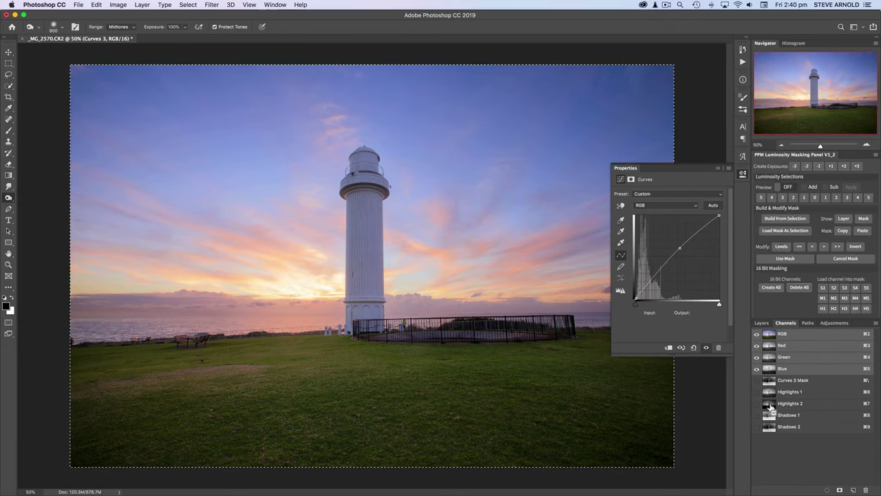
left_click(770, 406, "super")
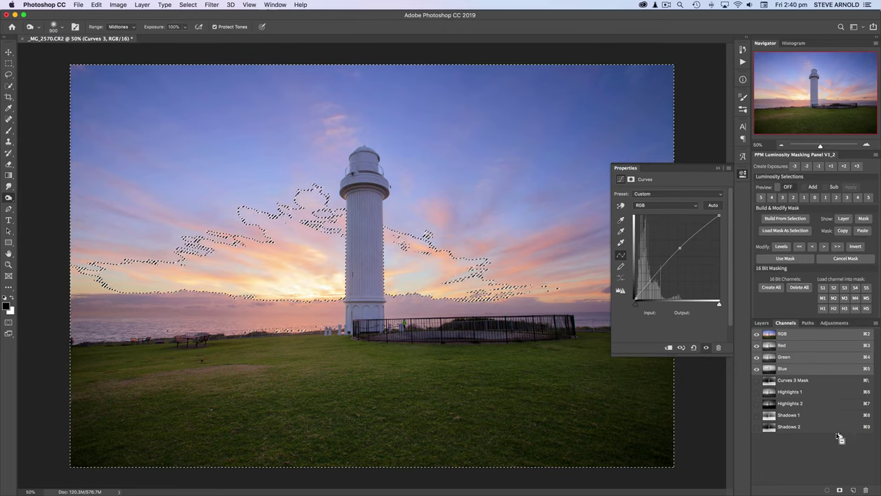
left_click(770, 427, "super")
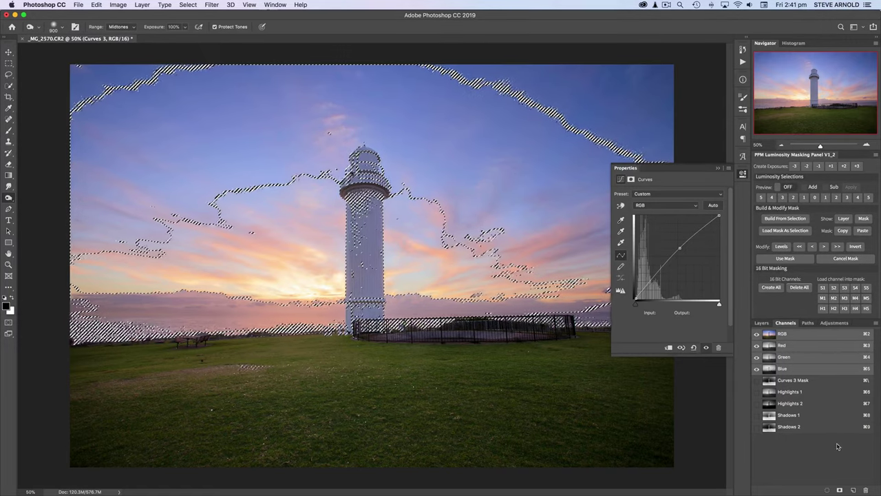
Step: Save the selection as a new channel named Midtones 1 and clear the selection
left_click(841, 490)
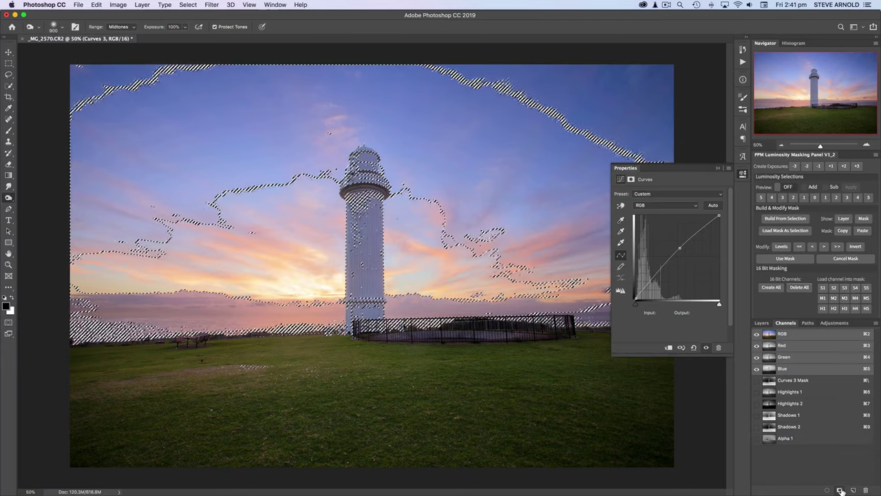
double_click(786, 439)
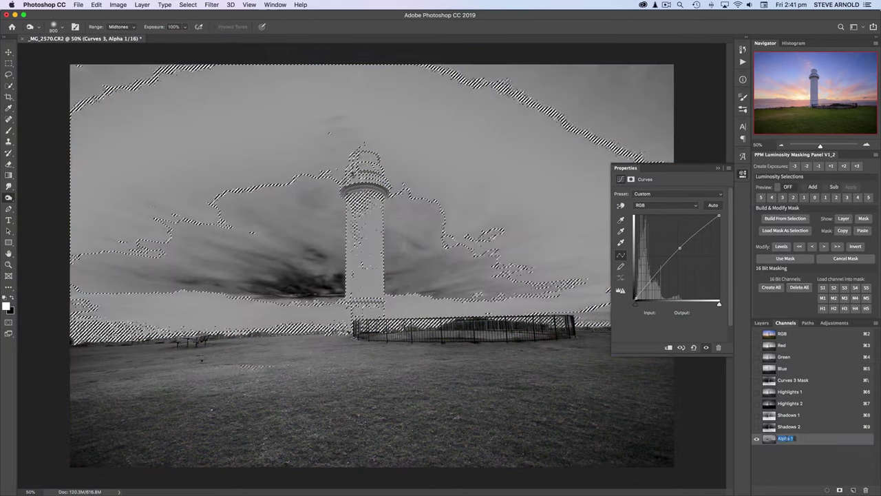
type("Midtones 1")
key("Return")
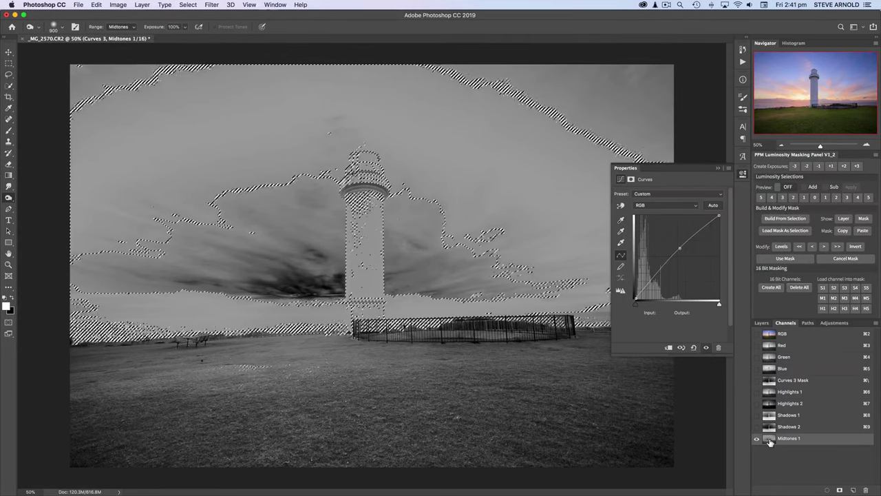
key("super+d")
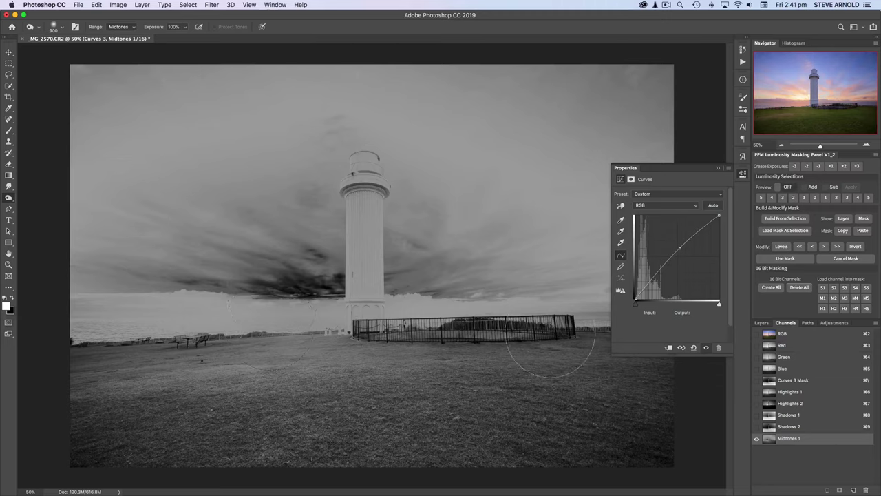
Step: View the Shadows 2, Highlights 2 and Midtones 1 channels in turn and return to the RGB composite
left_click(772, 430)
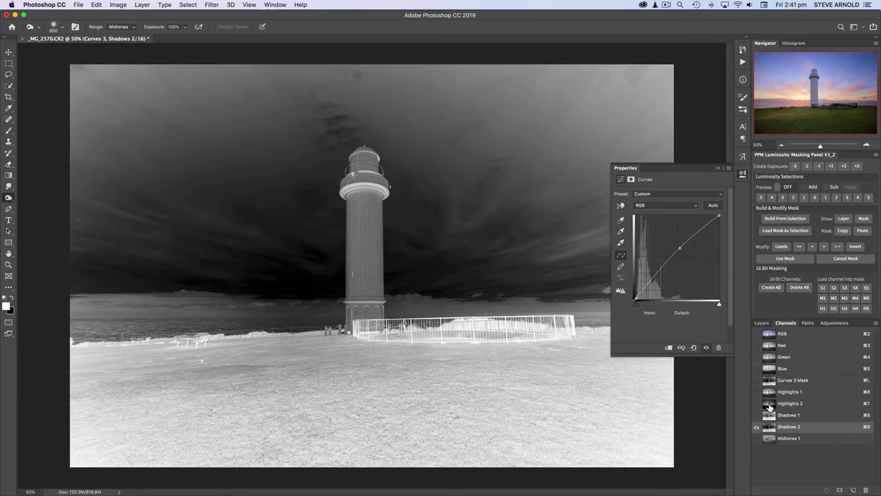
left_click(769, 406)
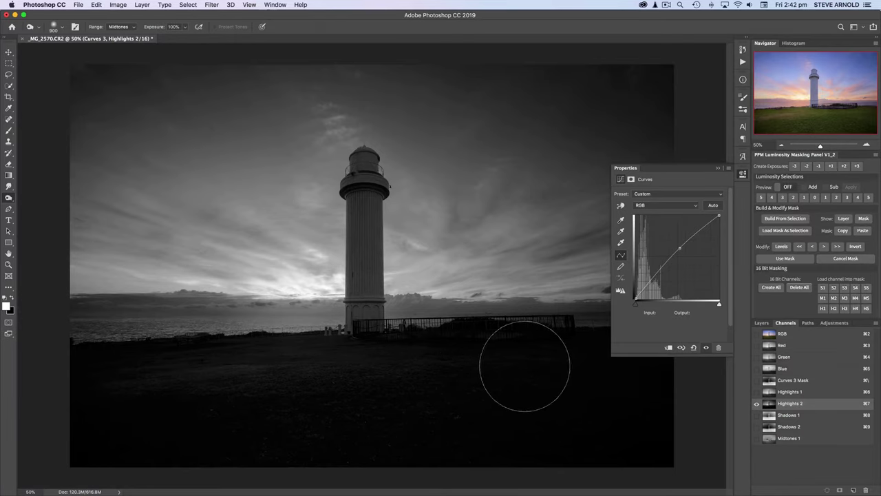
left_click(768, 442)
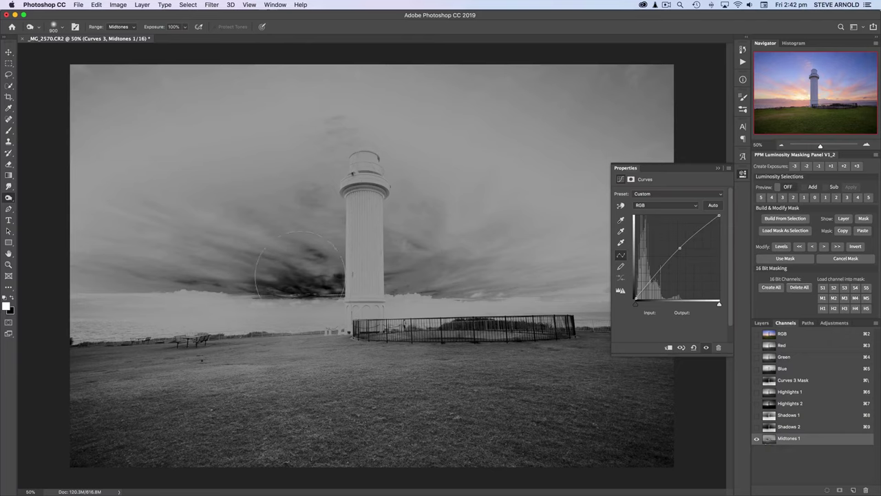
left_click(768, 334)
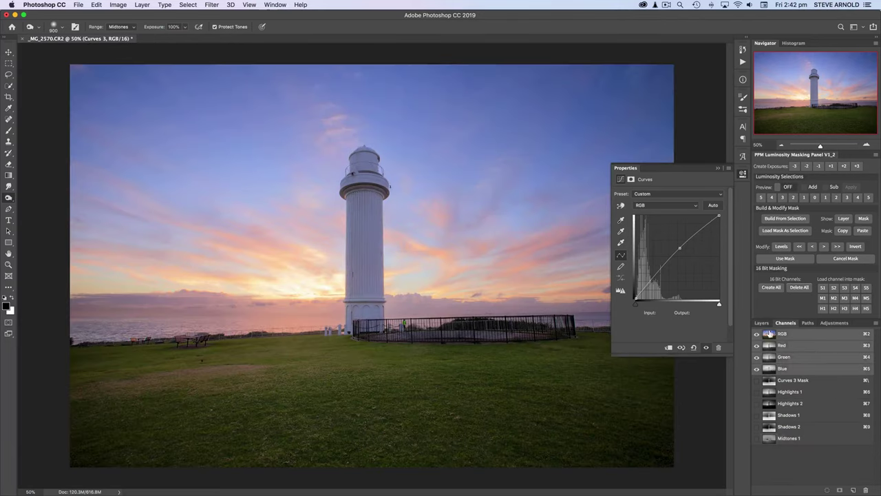
Step: Use Apply Image to load the Midtones 1 channel into the Curves 3 layer mask
left_click(761, 323)
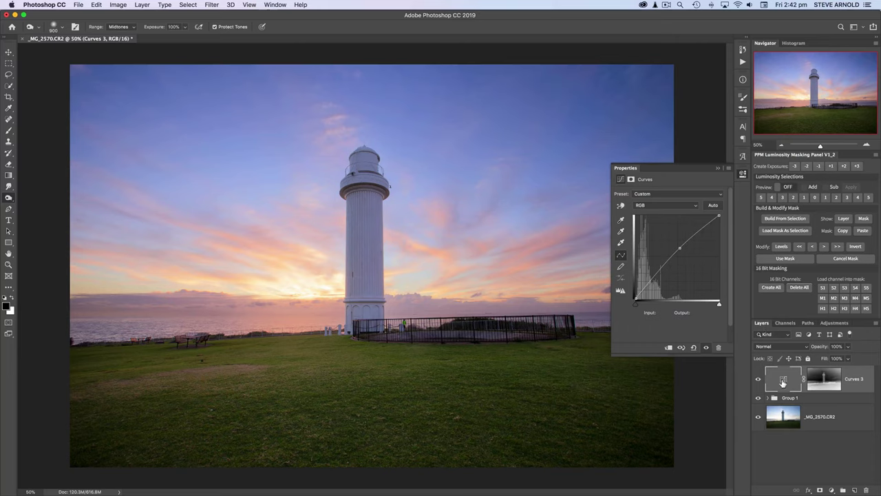
left_click(820, 383)
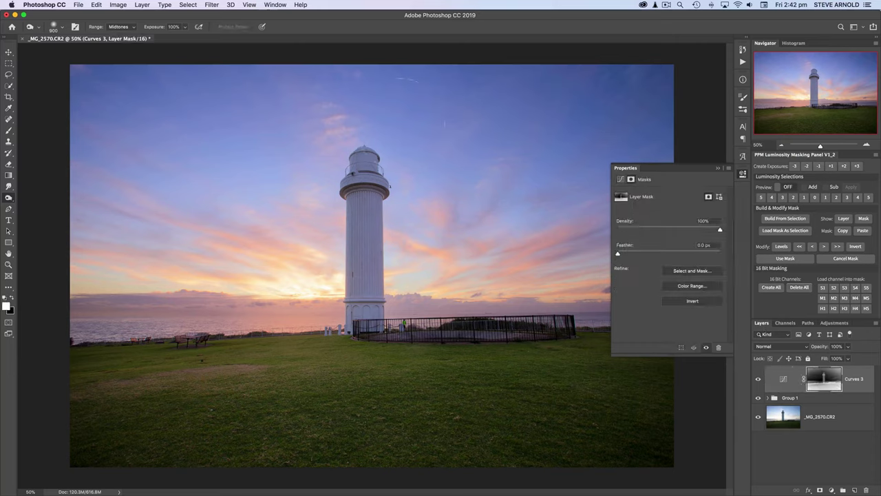
left_click(118, 5)
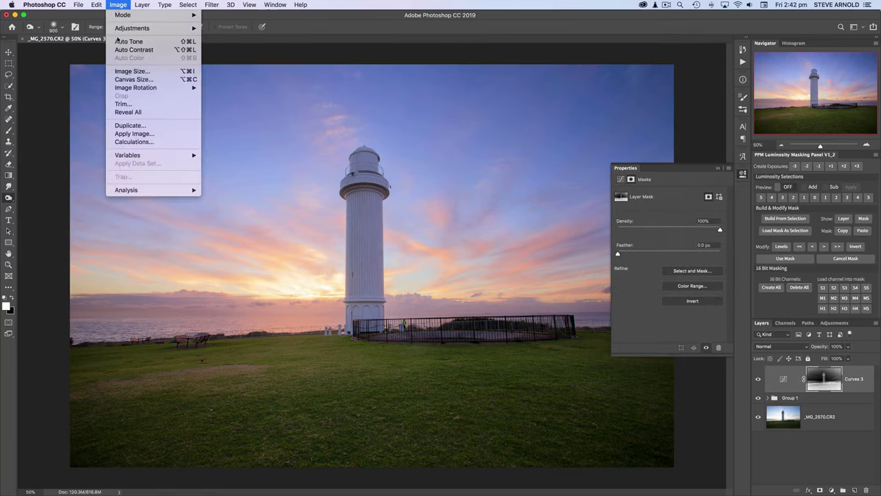
left_click(135, 134)
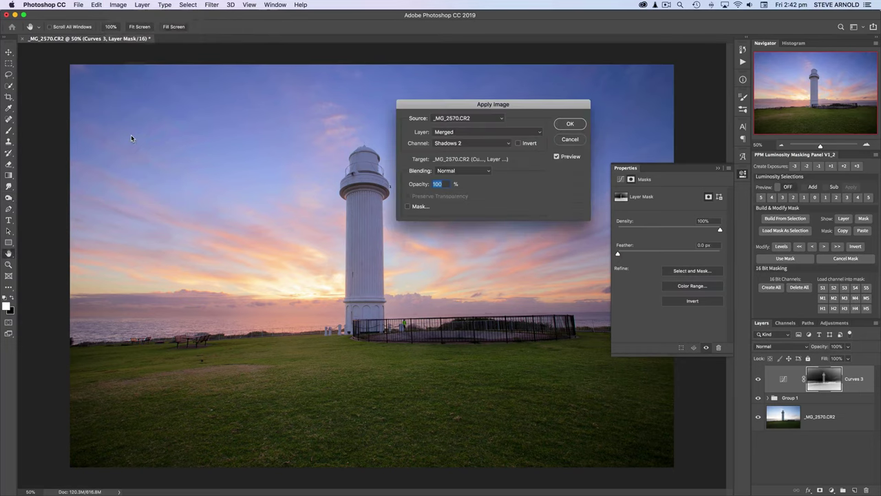
left_click(460, 142)
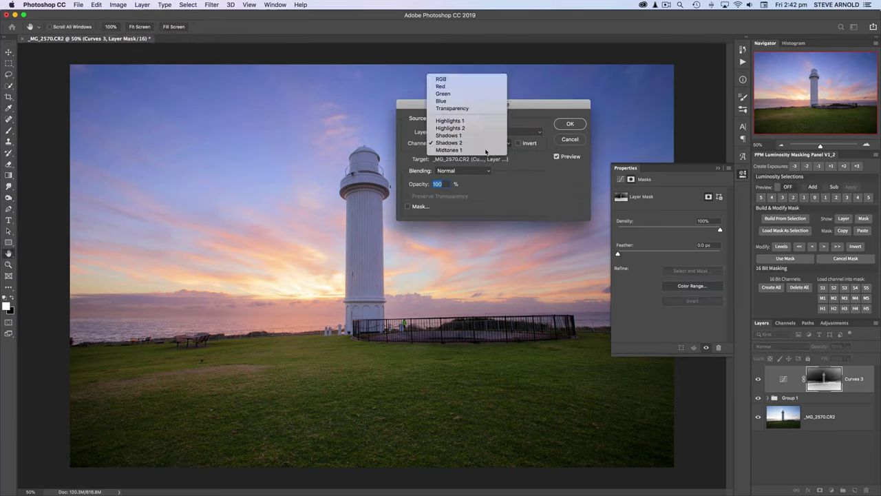
left_click(485, 151)
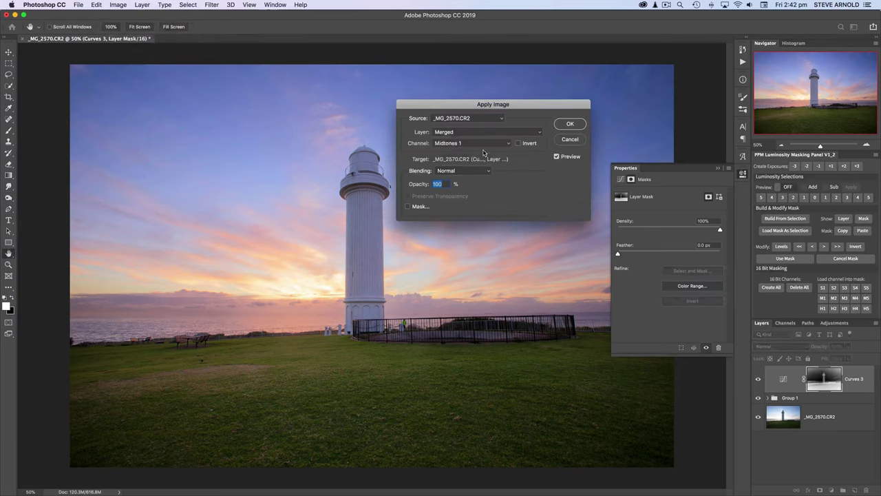
left_click(570, 124)
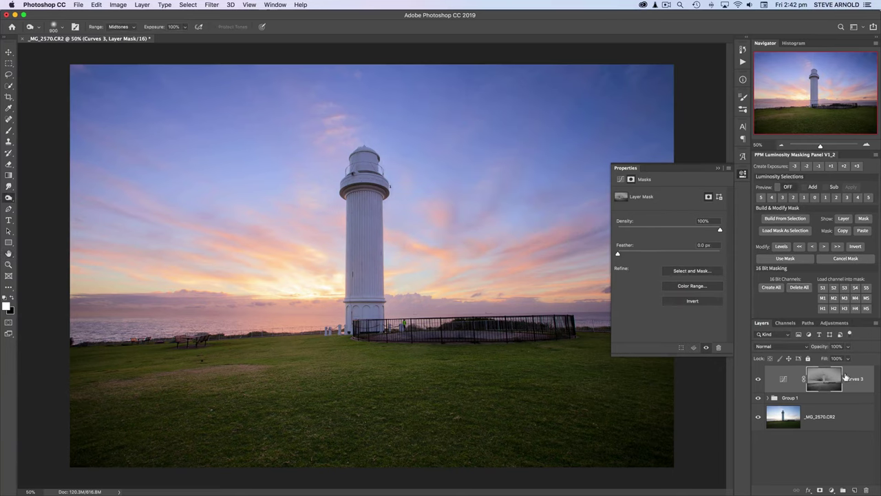
Step: Shape Curves 3 into an S-curve with a raised upper point and a lower point at input 112, output 102, and compare before and after
left_click(783, 381)
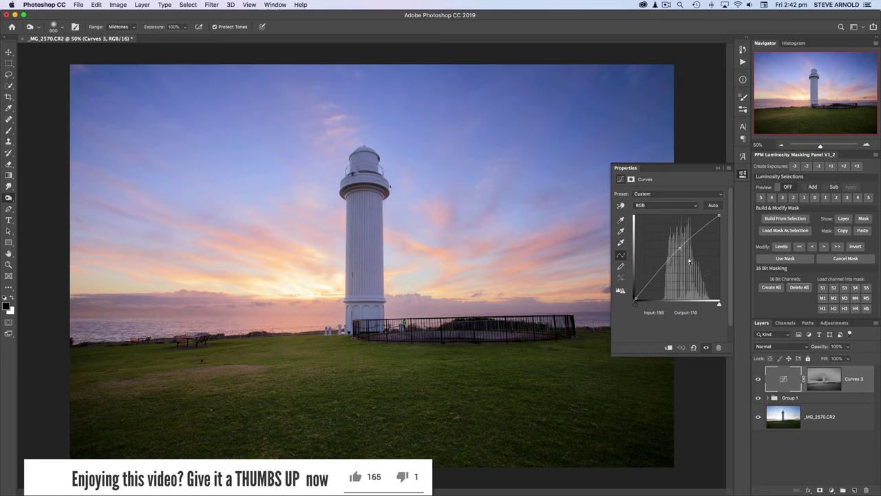
left_click_drag(680, 247, 681, 232)
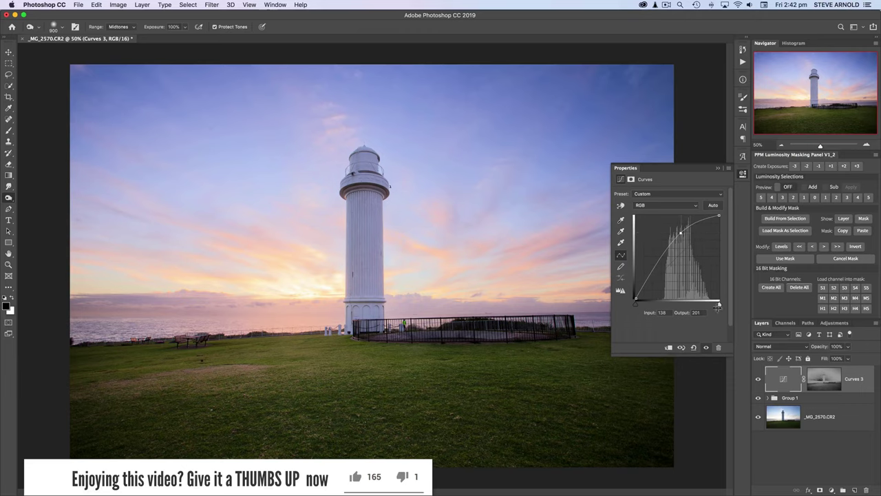
mouse_move(680, 234)
left_mouse_down()
mouse_move(689, 279)
mouse_move(696, 233)
left_mouse_up()
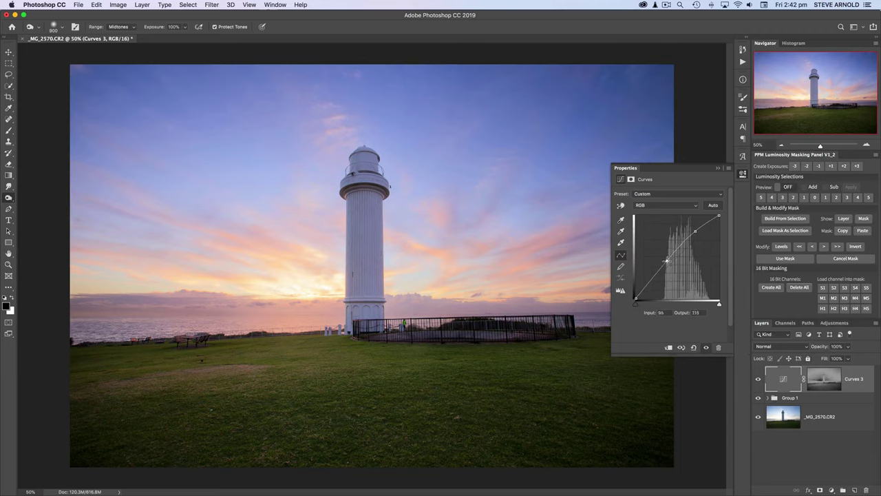
left_click_drag(671, 260, 673, 266)
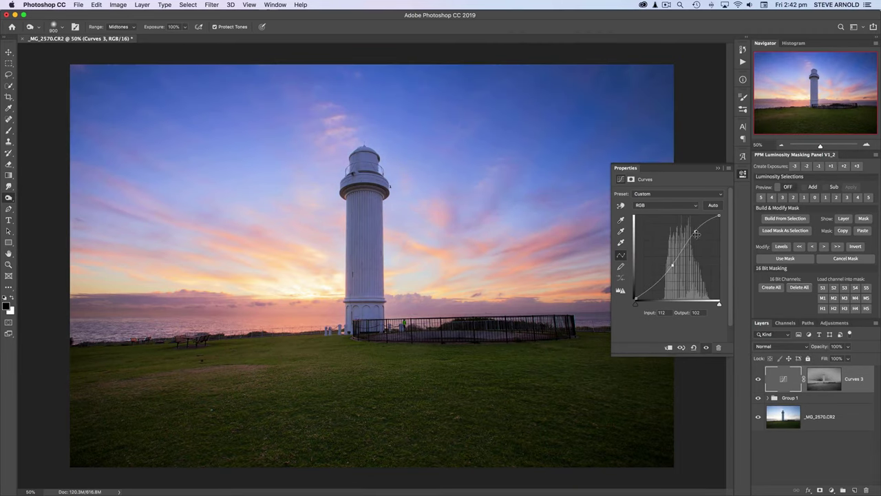
left_click(758, 381)
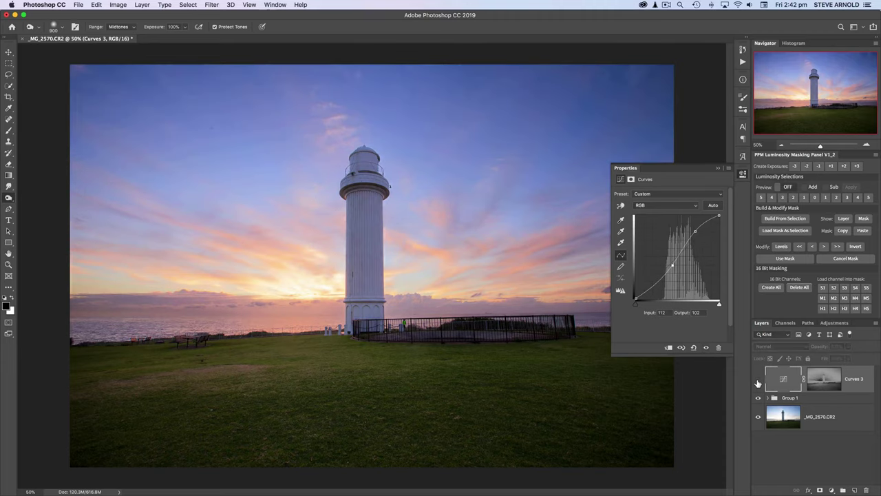
left_click(758, 381)
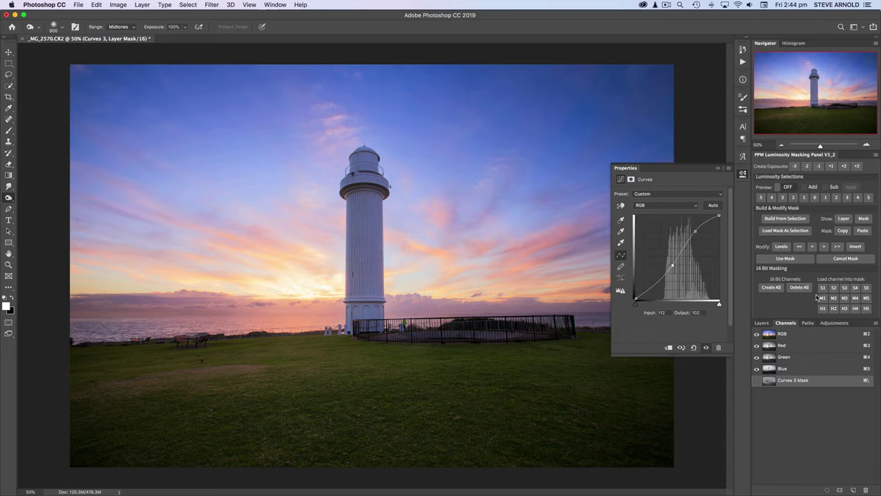
Step: Generate the full set of 16-bit luminosity mask channels with the PPM Luminosity Masking panel
left_click(772, 291)
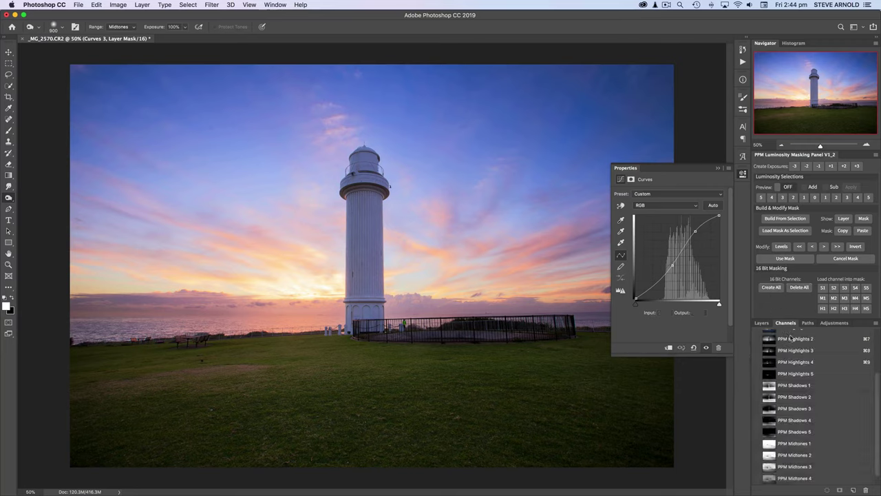
Step: View the PPM Highlights 1 to 5 channels one by one and go back through them to PPM Highlights 1
scroll(823, 382, "up", 5)
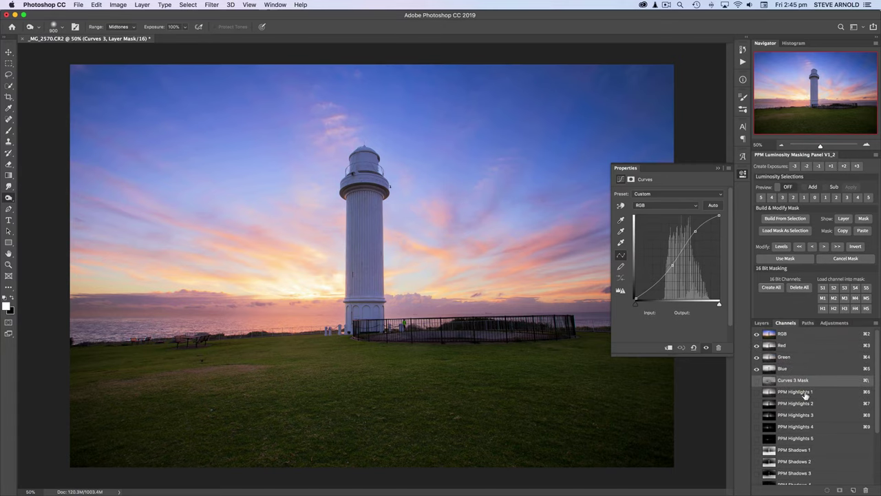
left_click(804, 393)
left_click(806, 407)
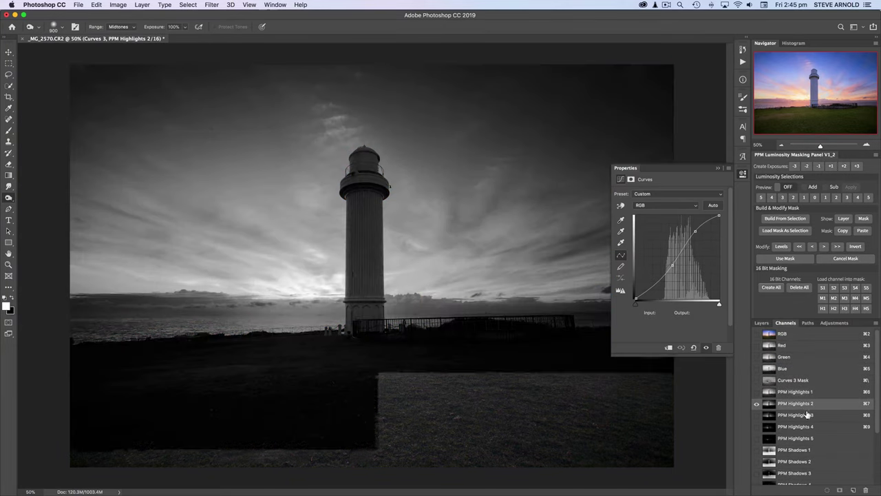
left_click(805, 415)
left_click(801, 427)
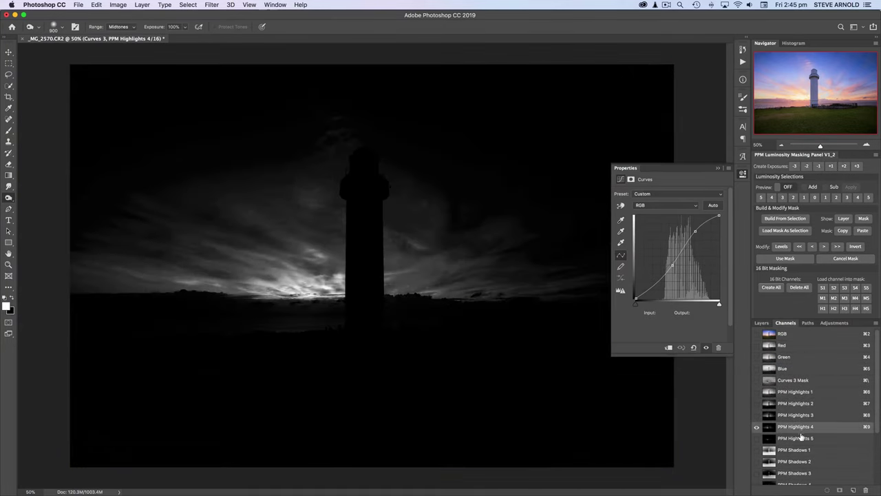
left_click(801, 438)
left_click(800, 428)
left_click(801, 415)
left_click(802, 404)
left_click(803, 392)
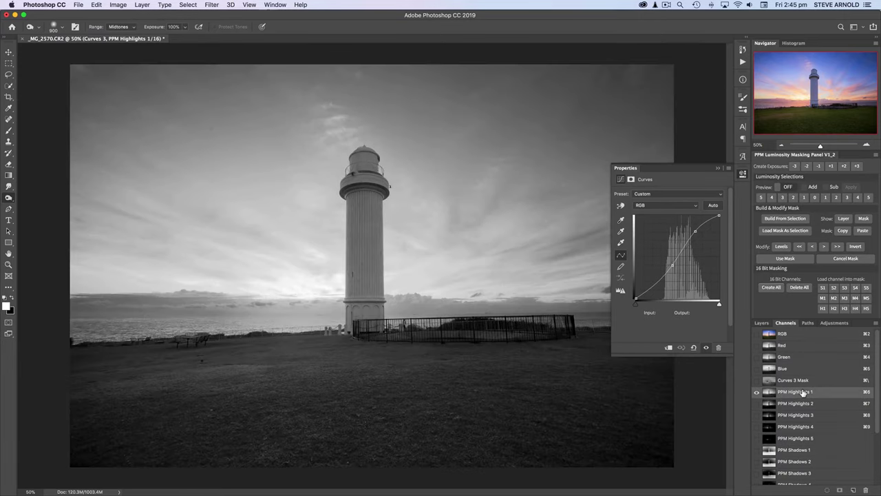
Step: View the PPM Shadows 1 to 5 channels one after another
scroll(815, 421, "down", 4)
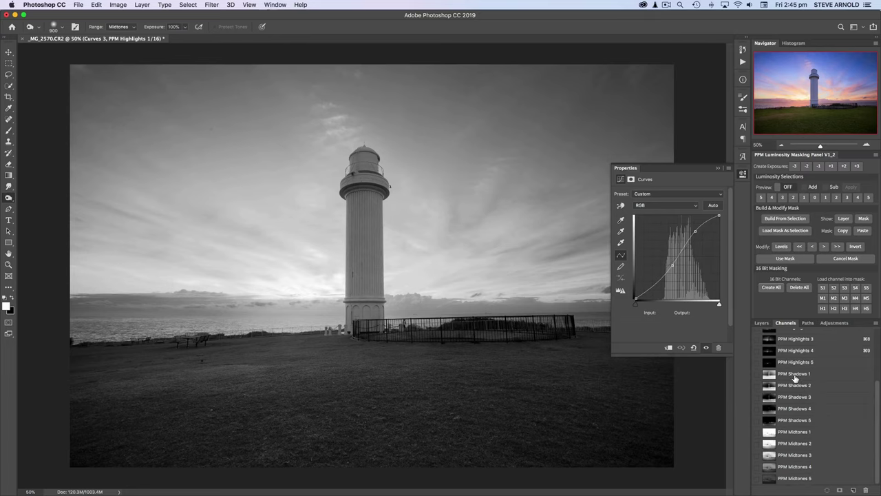
left_click(796, 376)
left_click(798, 388)
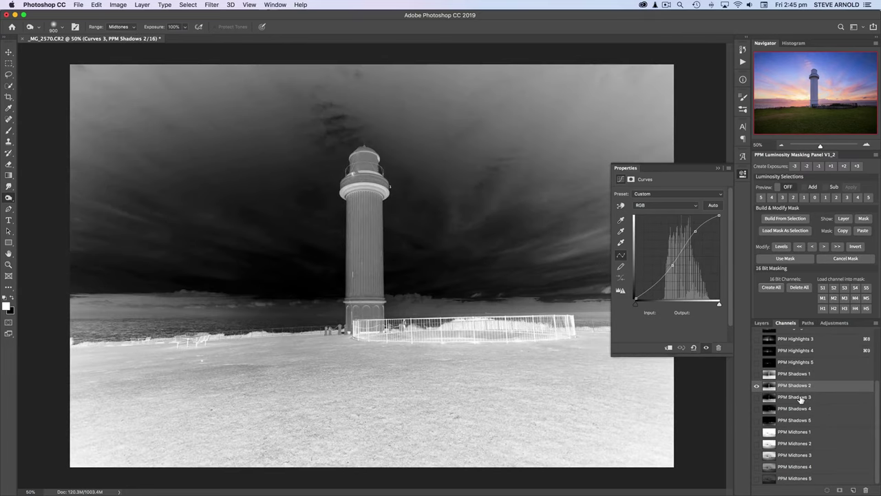
left_click(801, 398)
left_click(804, 410)
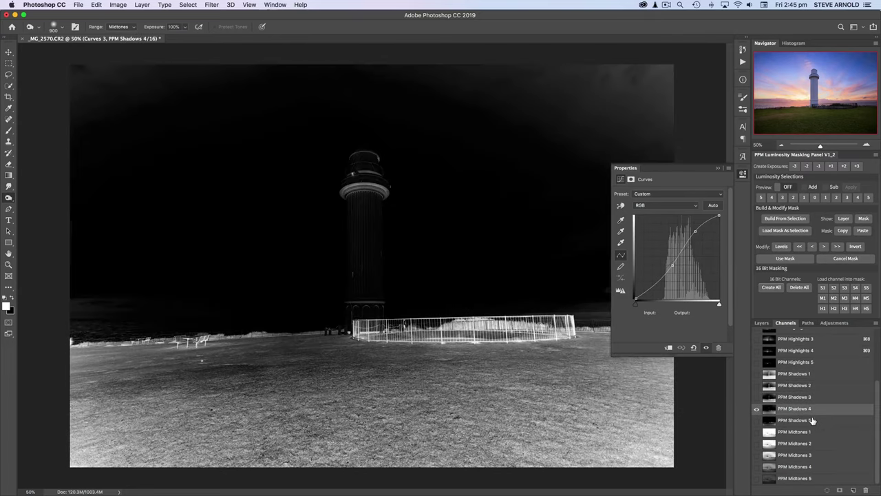
left_click(812, 420)
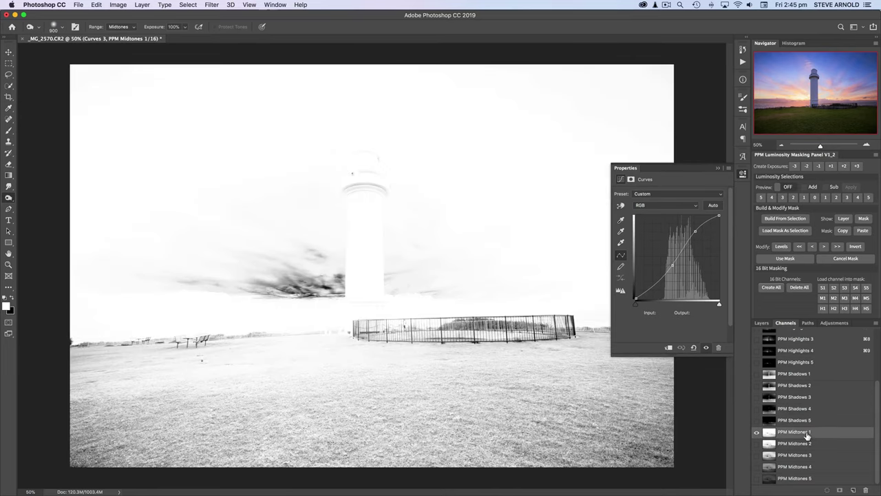
Step: View the PPM Midtones 1 to 5 channels in turn and return to the RGB composite
left_click(813, 433)
left_click(798, 445)
left_click(797, 455)
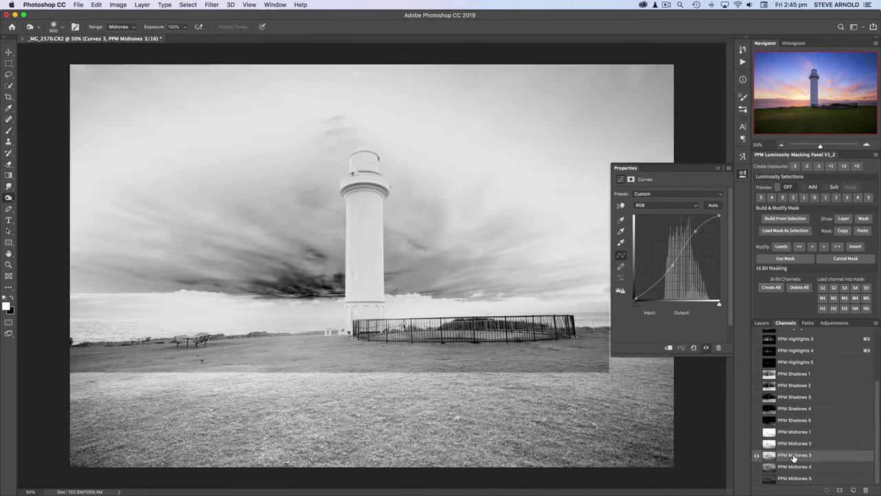
left_click(798, 468)
left_click(805, 479)
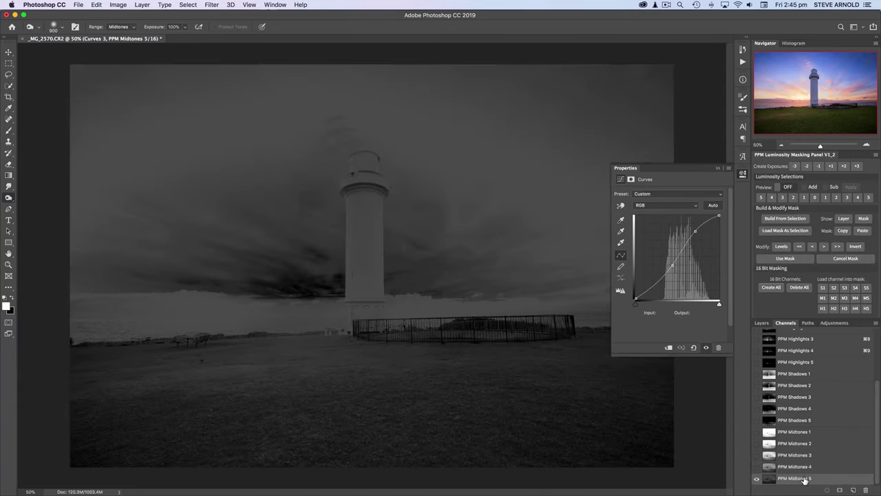
scroll(806, 443, "up", 5)
scroll(805, 442, "down", 5)
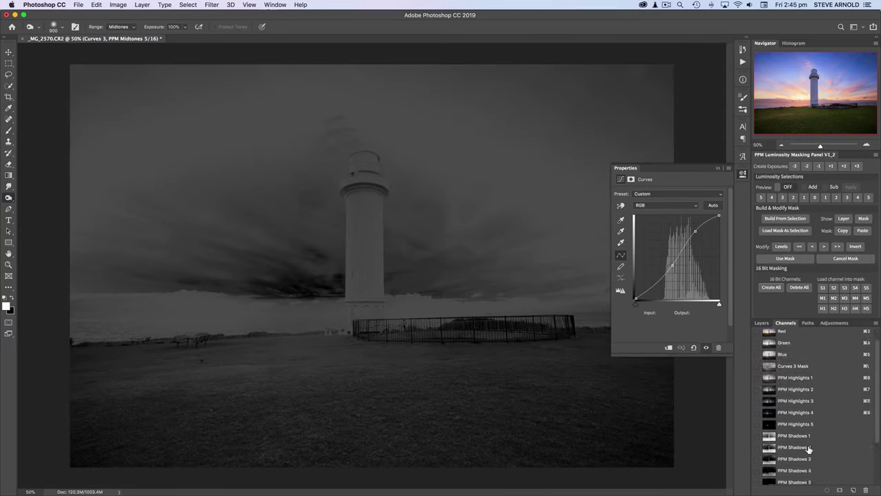
scroll(805, 460, "up", 5)
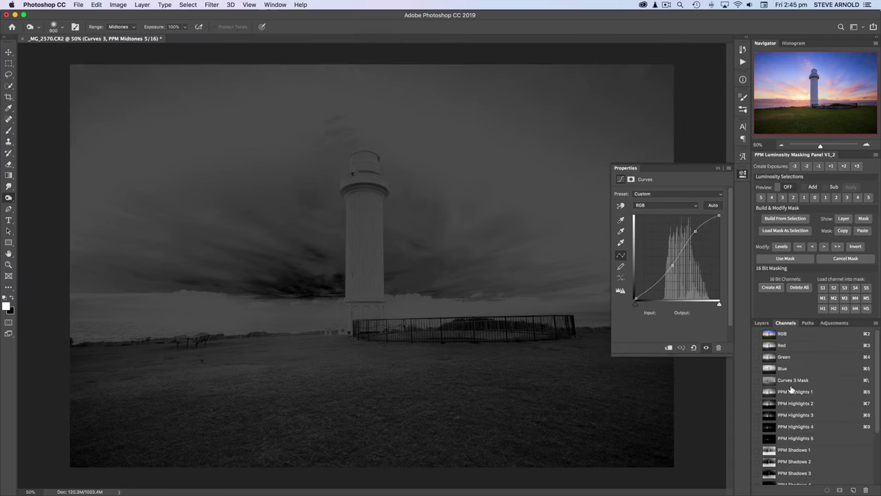
left_click(786, 335)
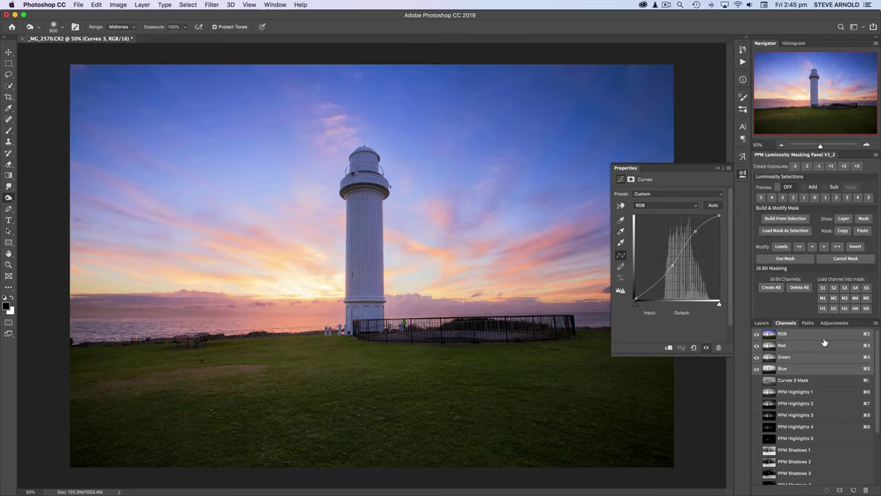
Step: Try the M1 and M5 midtone channels, followed by the S2, S3 and S4 shadow channels, as the Curves 3 layer mask
left_click(762, 324)
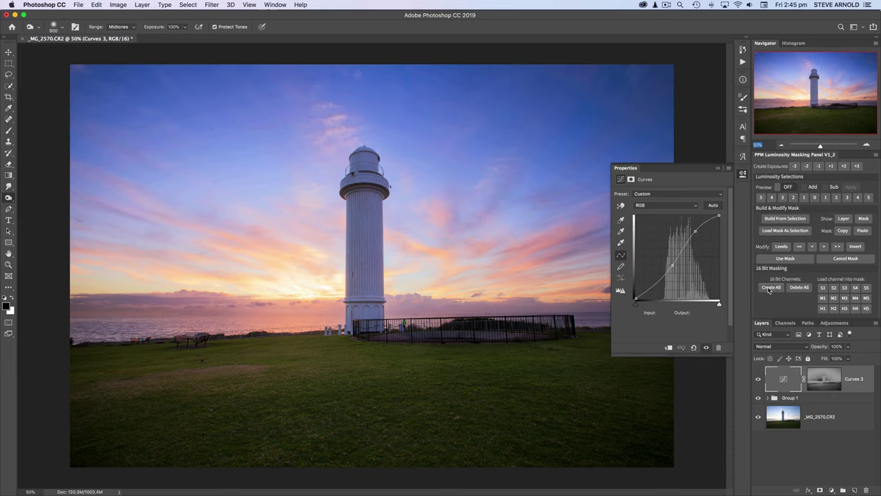
left_click(823, 299)
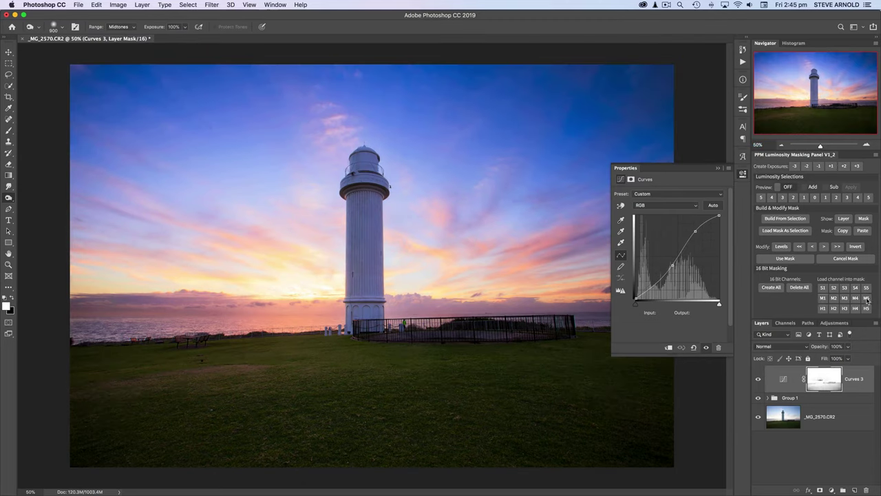
left_click(867, 299)
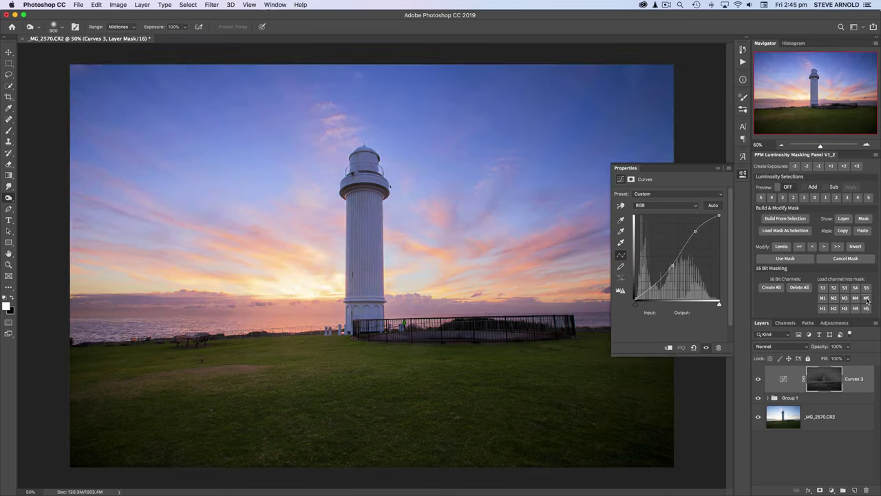
left_click(834, 288)
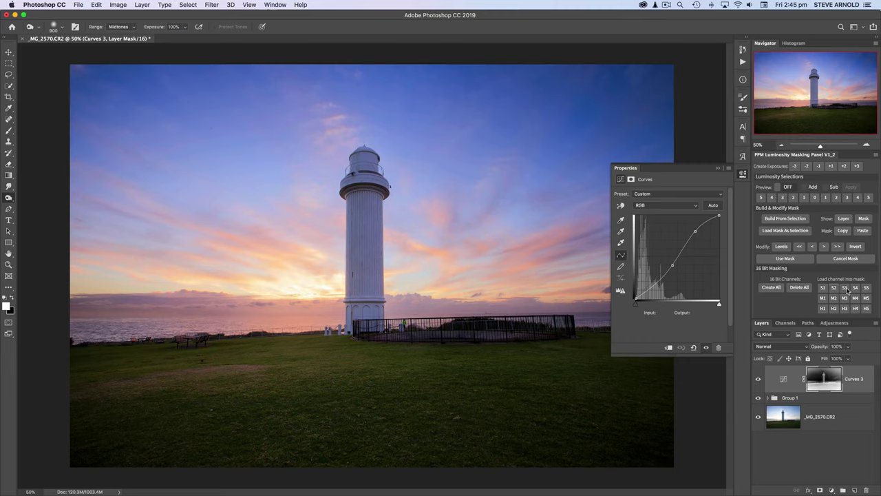
left_click(845, 288)
left_click(855, 289)
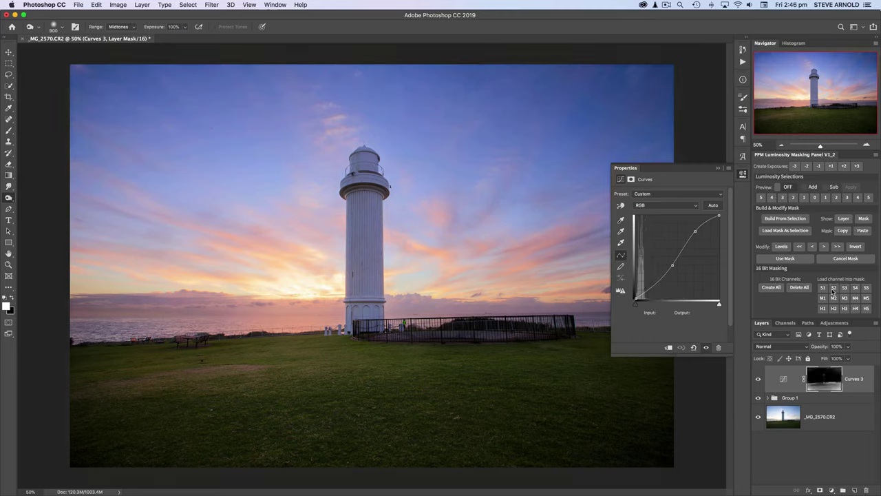
Step: Try H1, H2, H4, H1, H2 and H3 highlight channels in the Curves 3 mask, finishing with the M3 midtone channel loaded
left_click(823, 309)
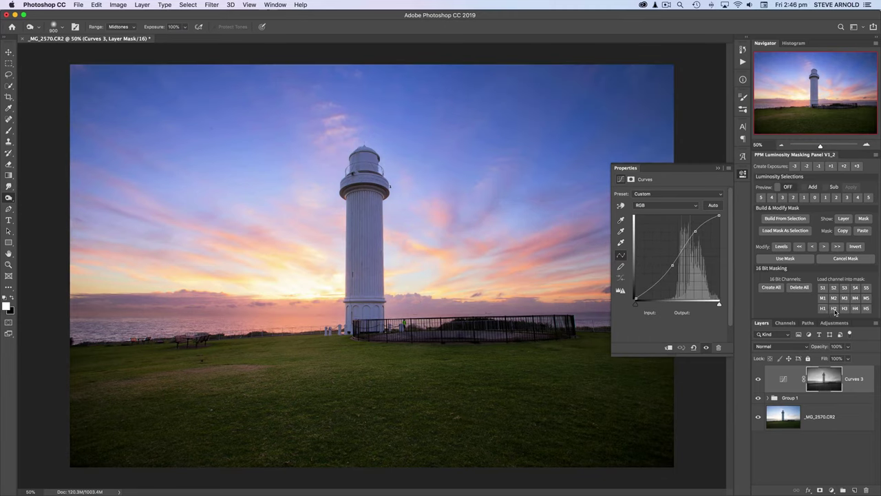
left_click(834, 308)
left_click(855, 309)
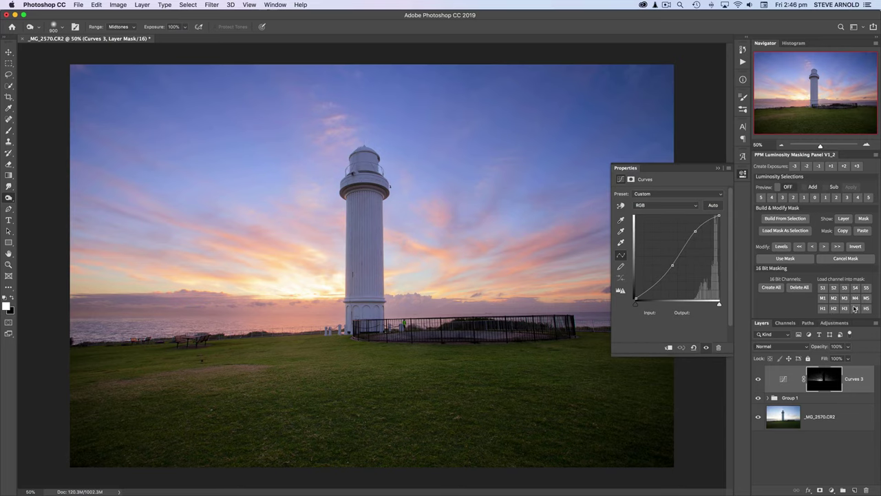
left_click(824, 310)
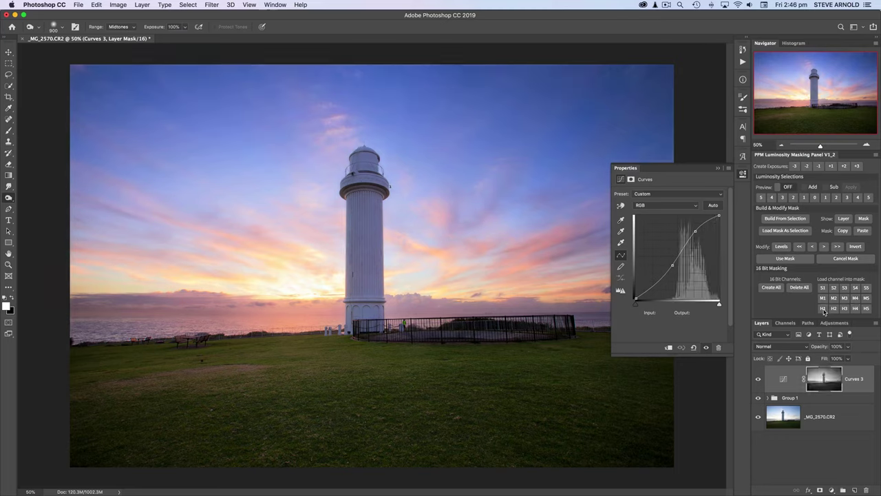
left_click(834, 310)
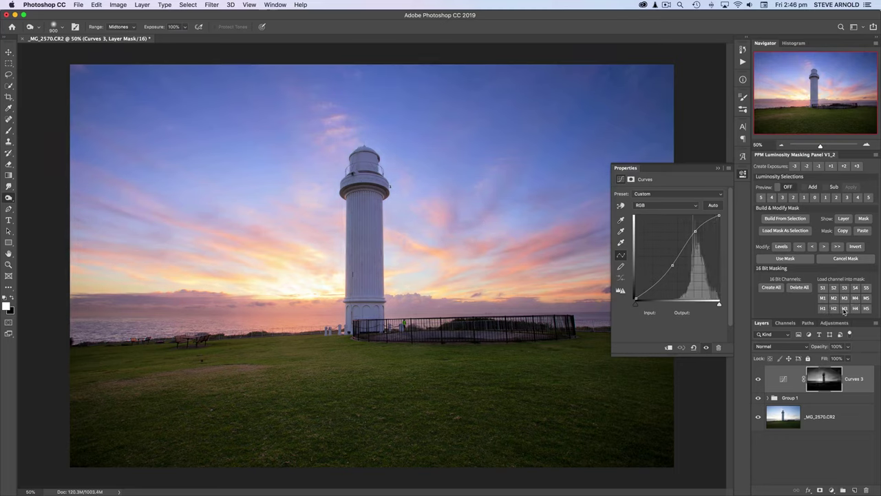
left_click(845, 309)
left_click(845, 299)
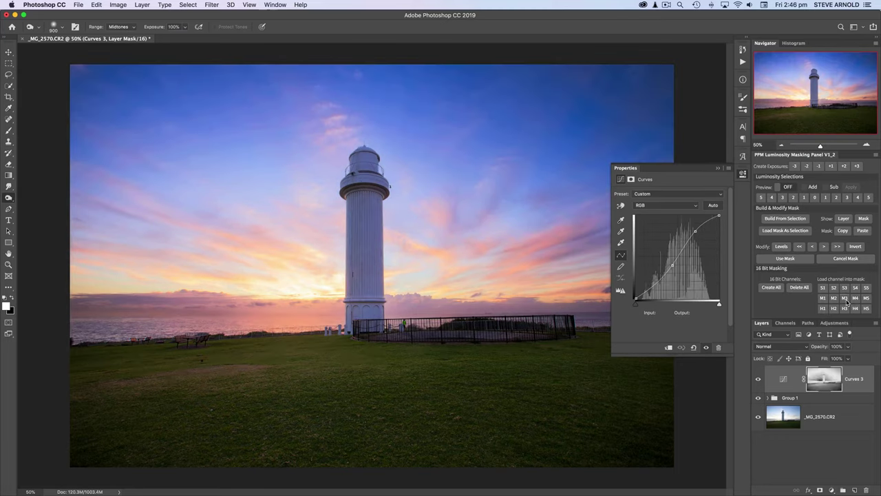